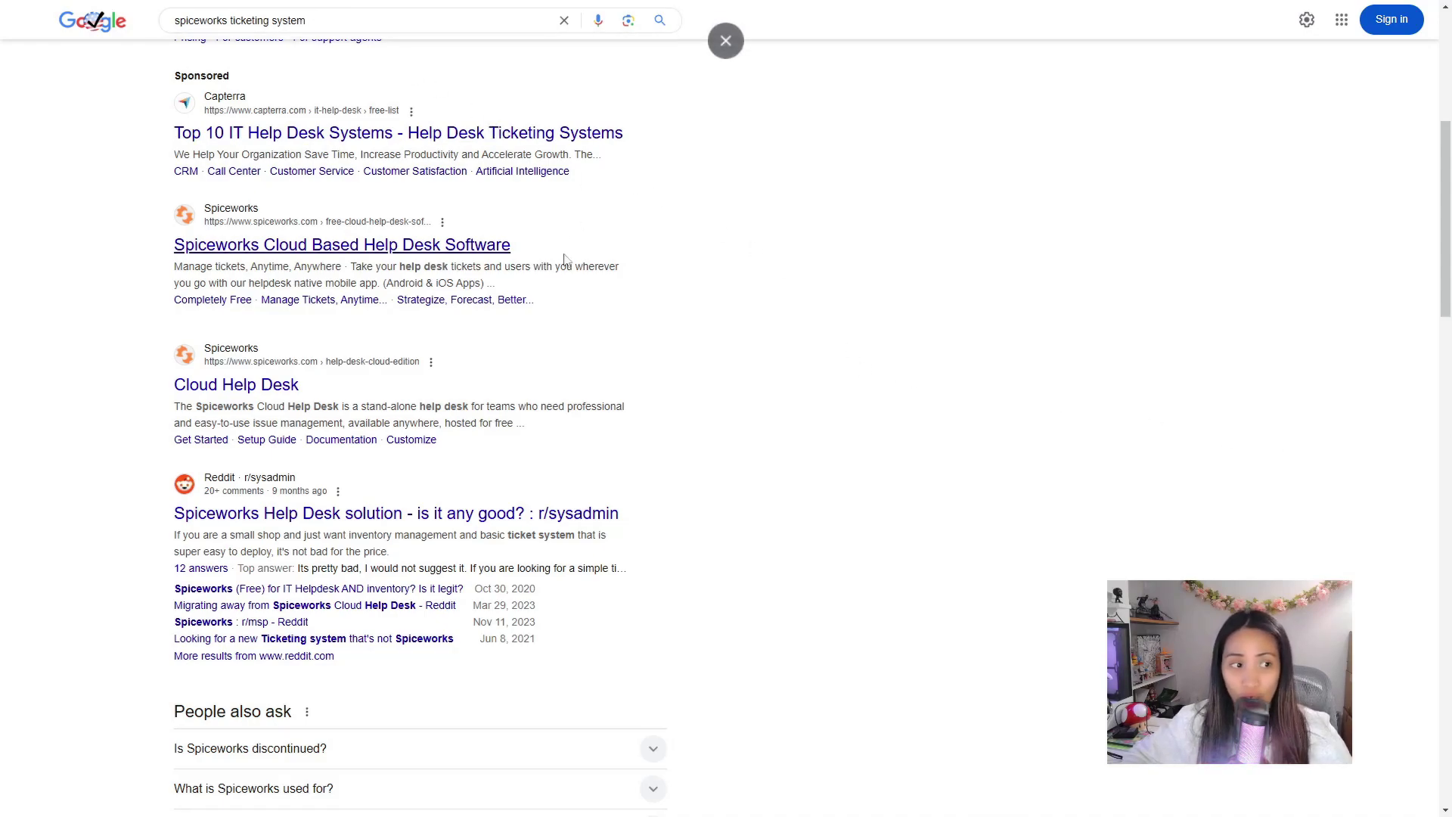
Go through IT Tools > Cloud Help Desk into the app's list of 11 open tickets
right_click(441, 253)
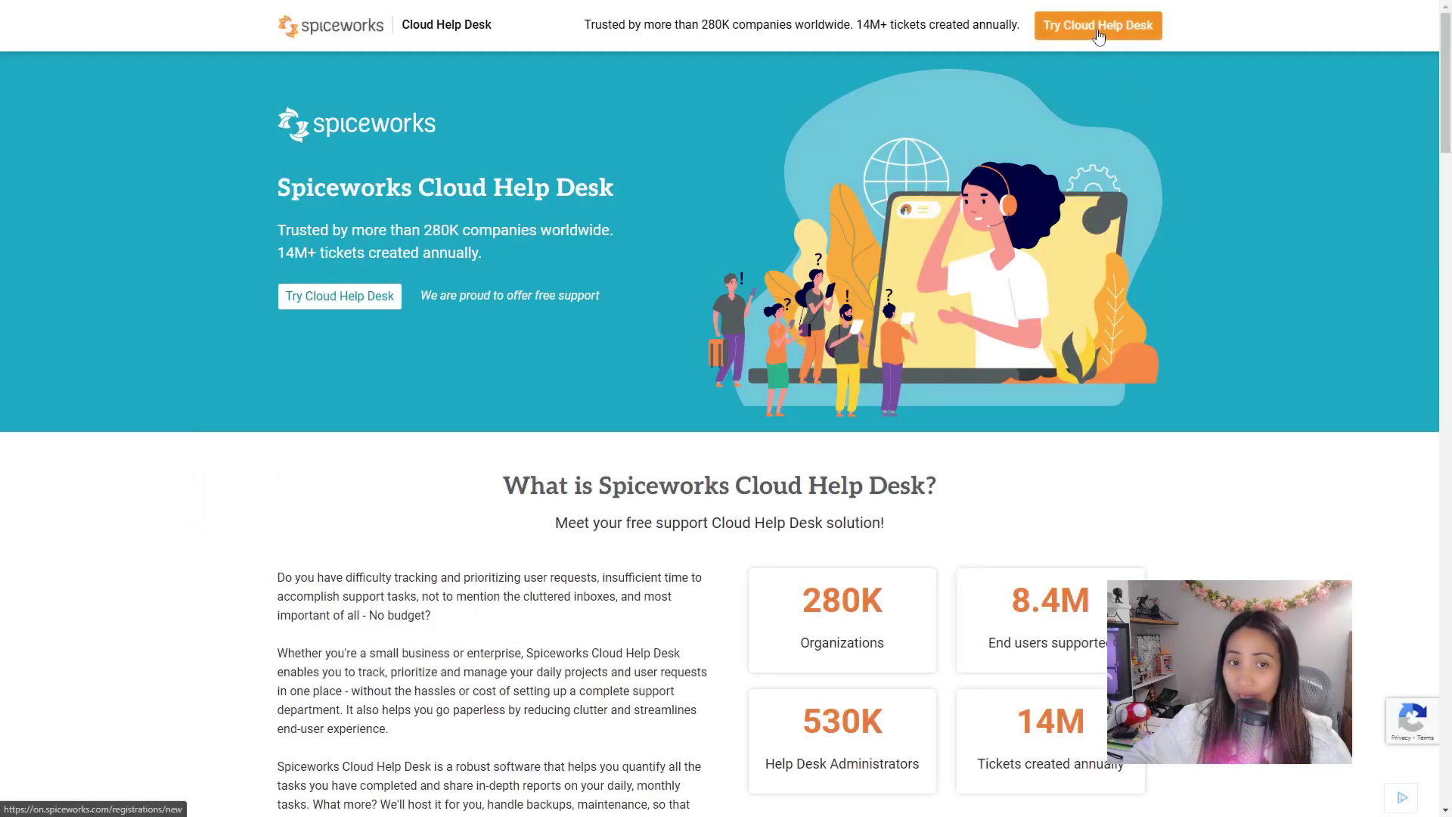
click(1099, 34)
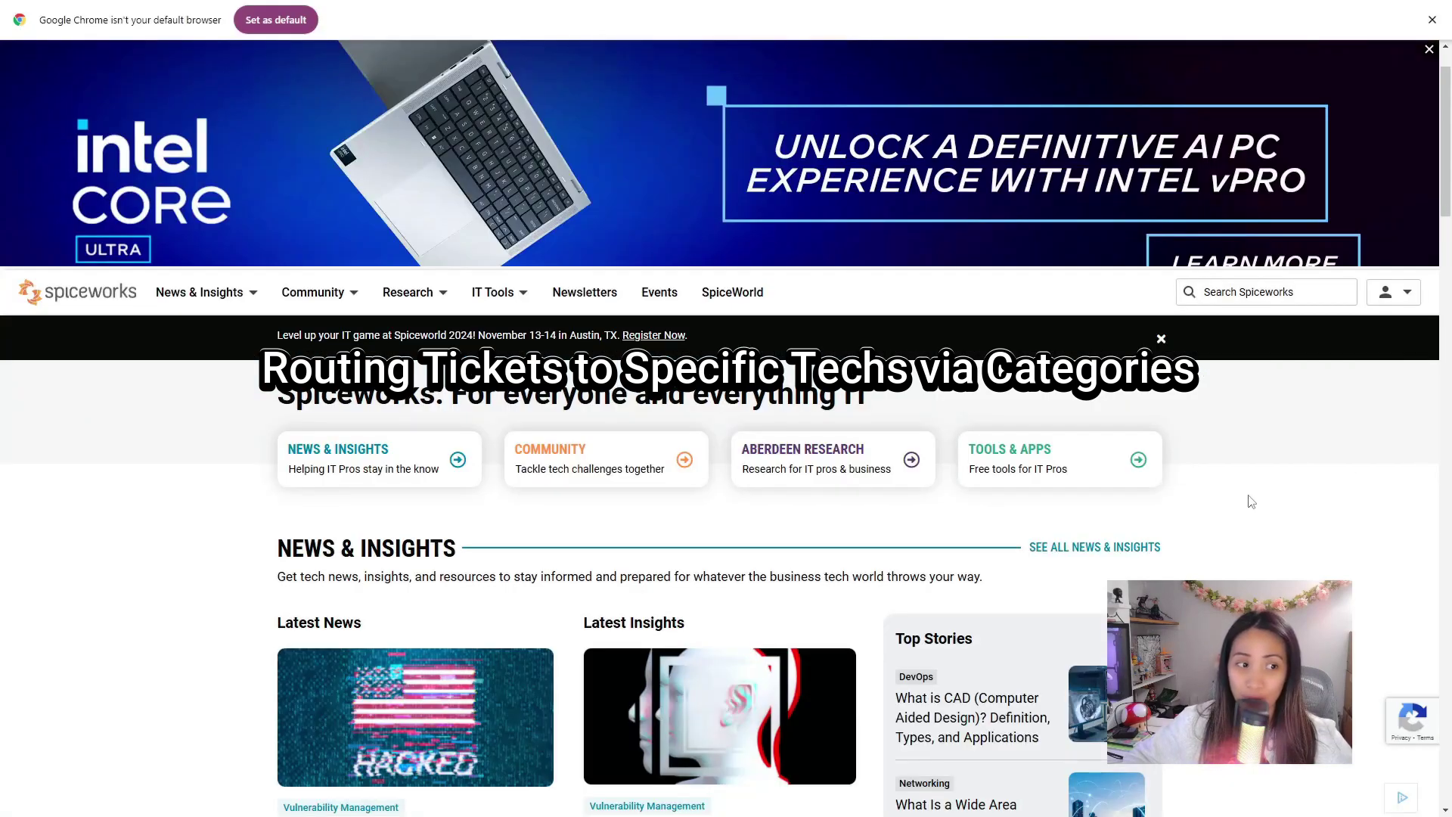
click(525, 299)
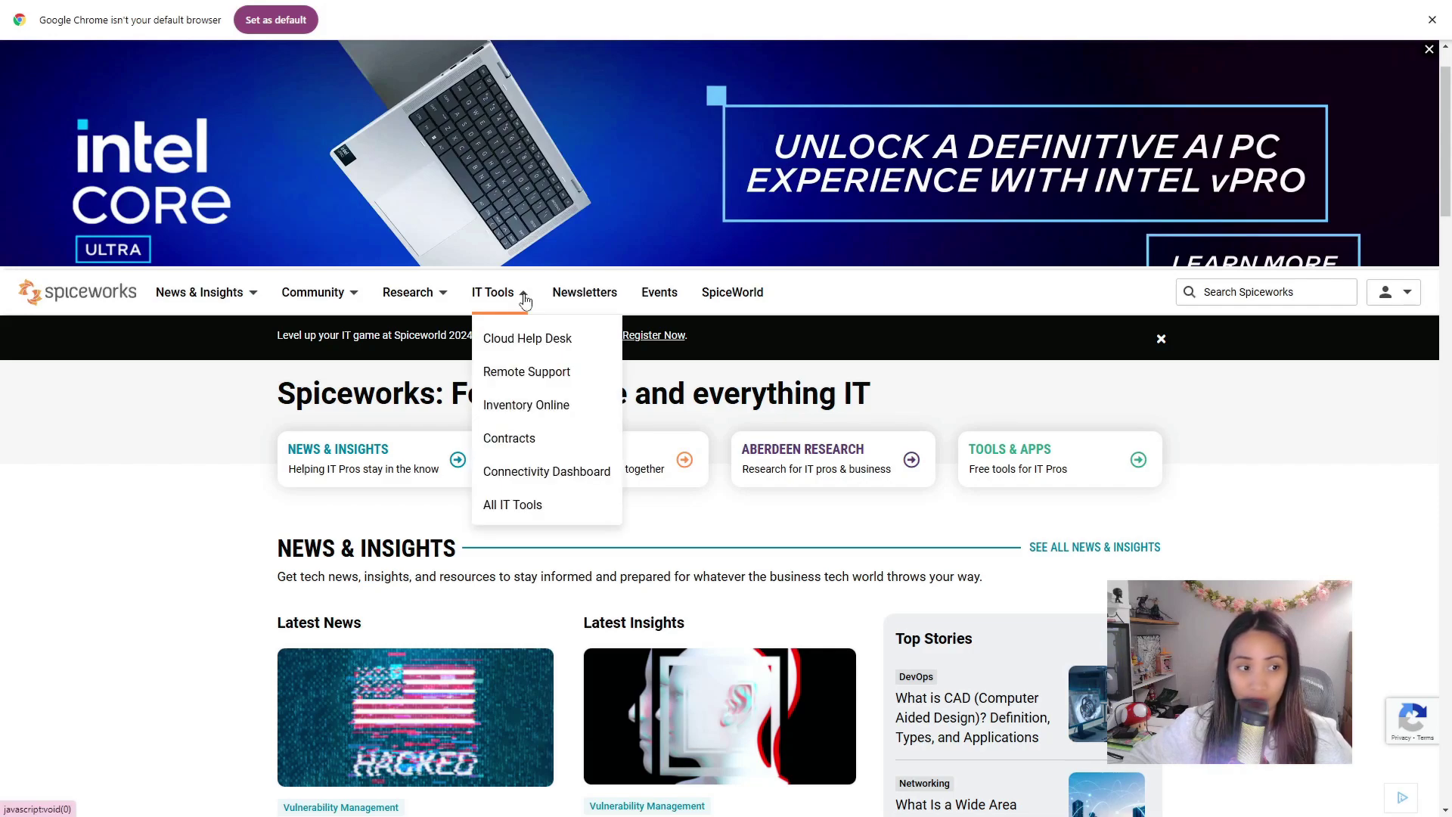
click(581, 347)
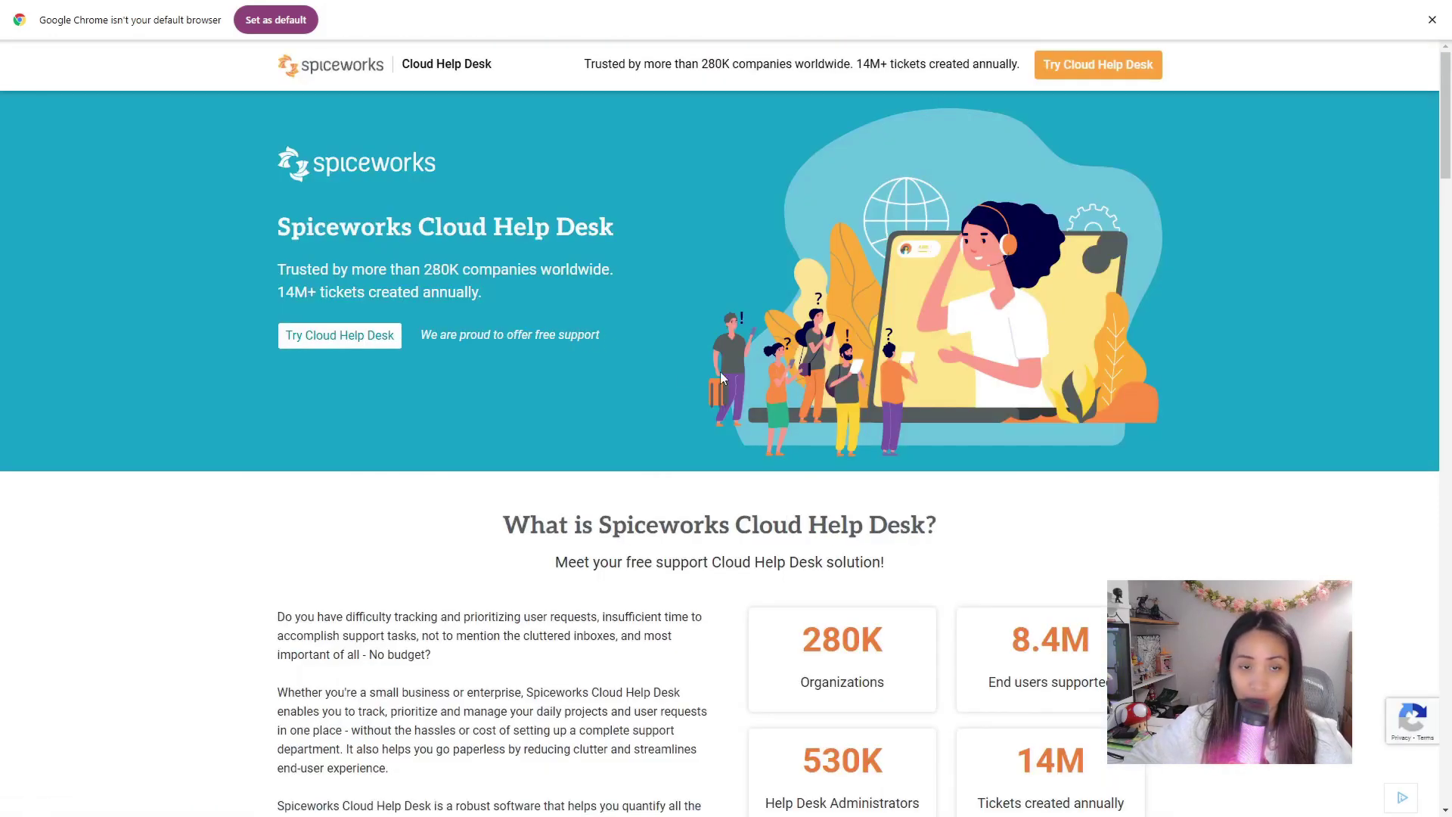
click(1102, 72)
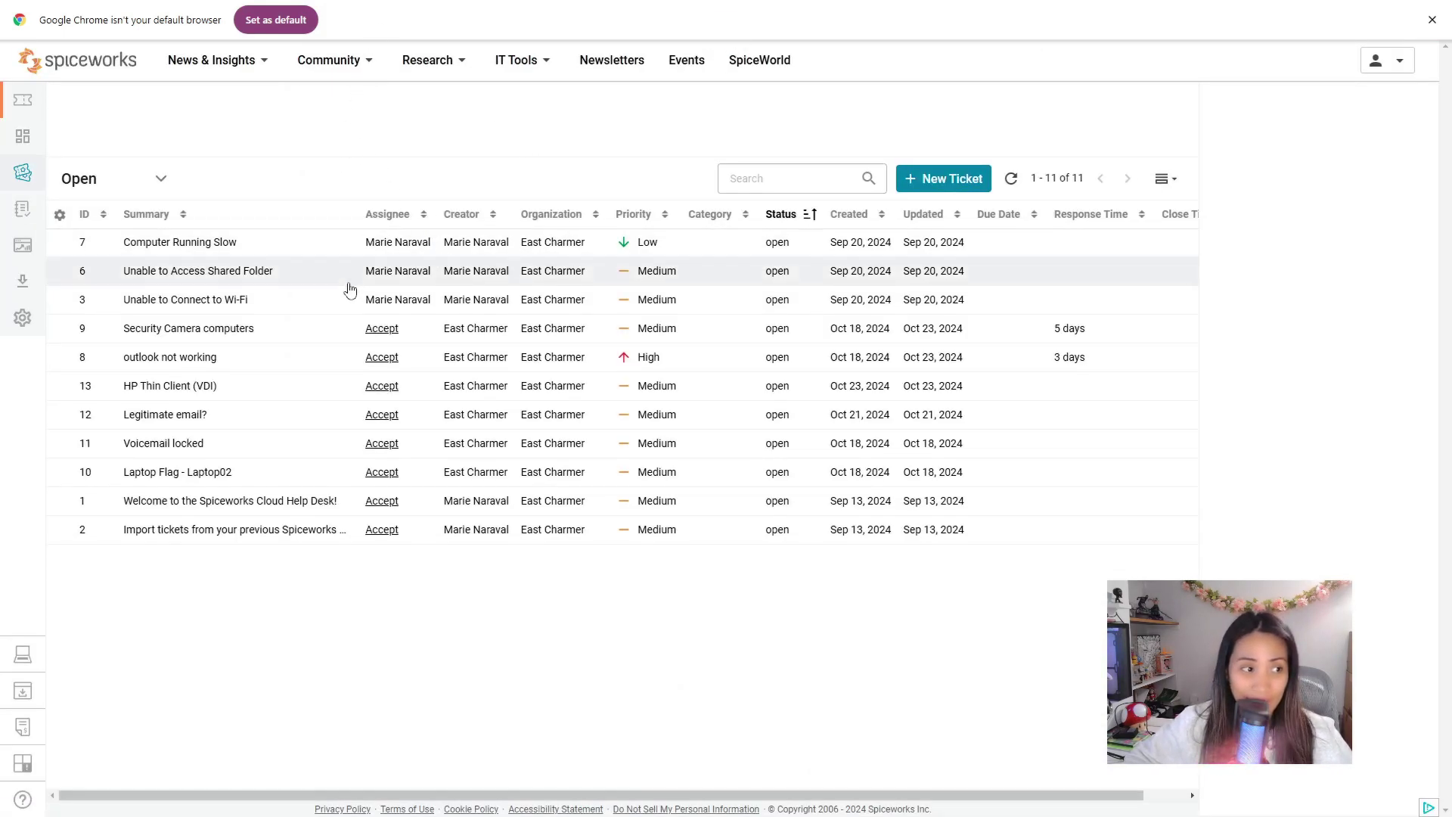
click(946, 179)
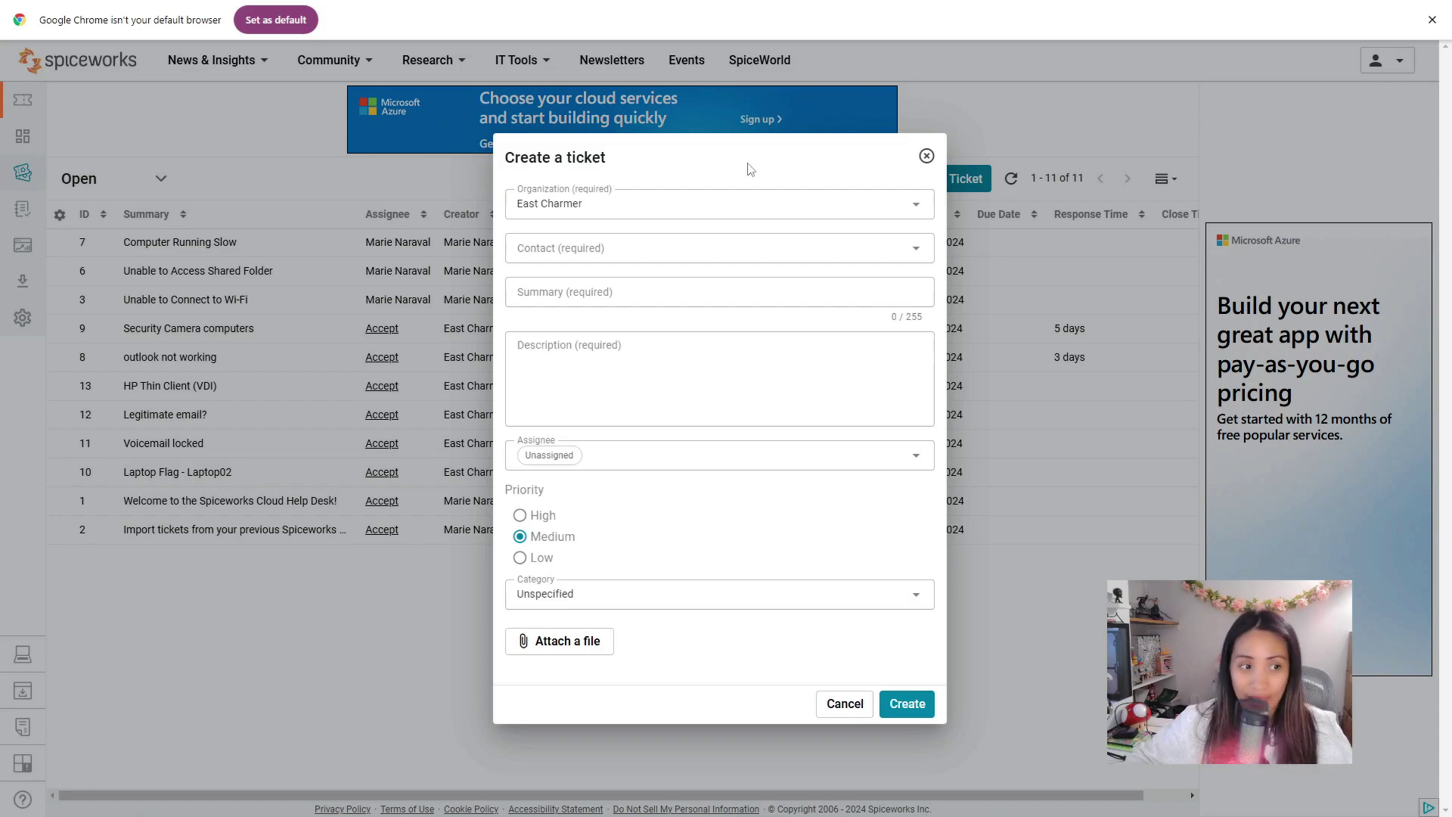
click(718, 366)
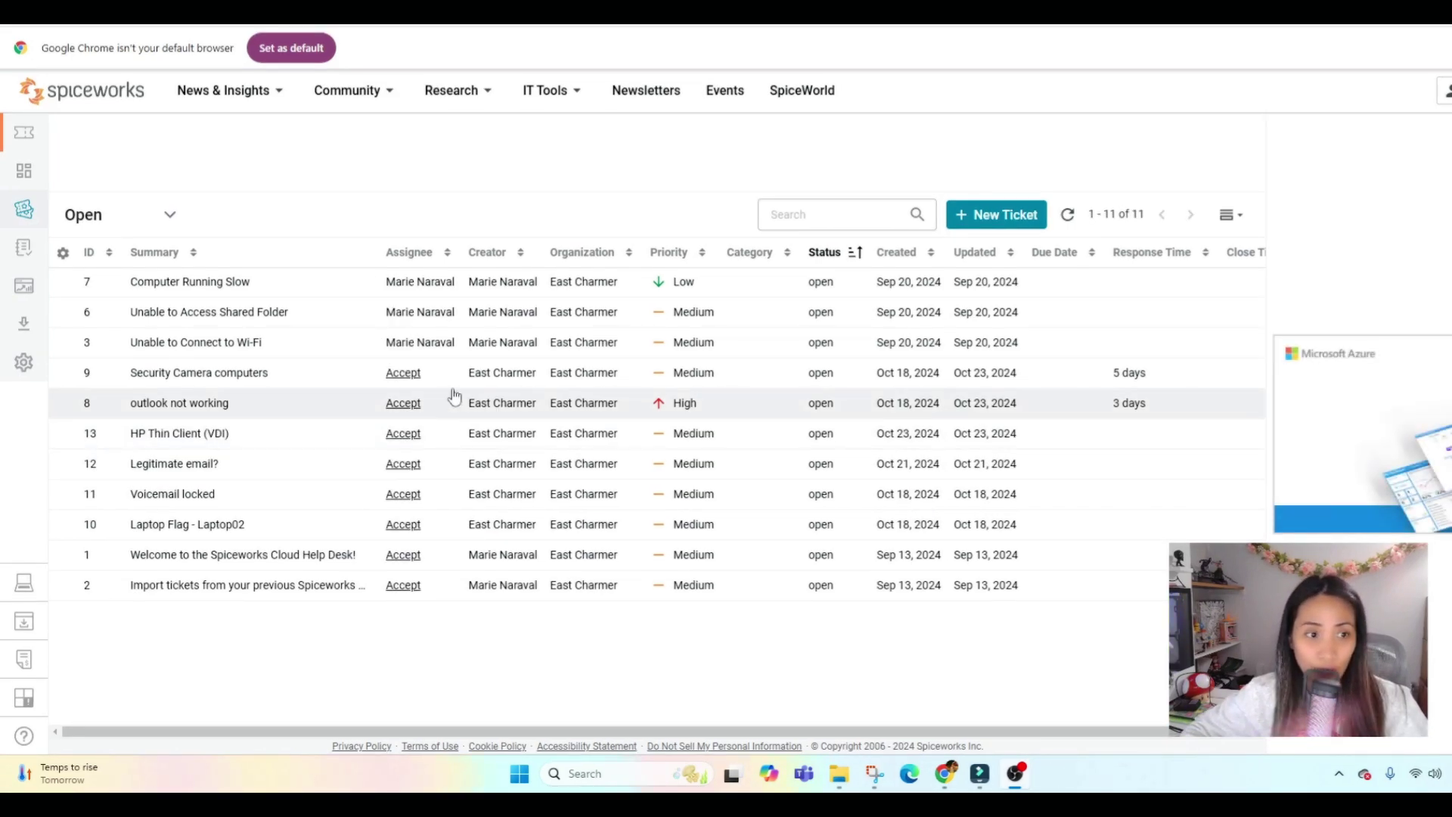
Open the Ticket rules settings page, still empty, and briefly bring up the Add ticket rule form
click(23, 363)
click(106, 358)
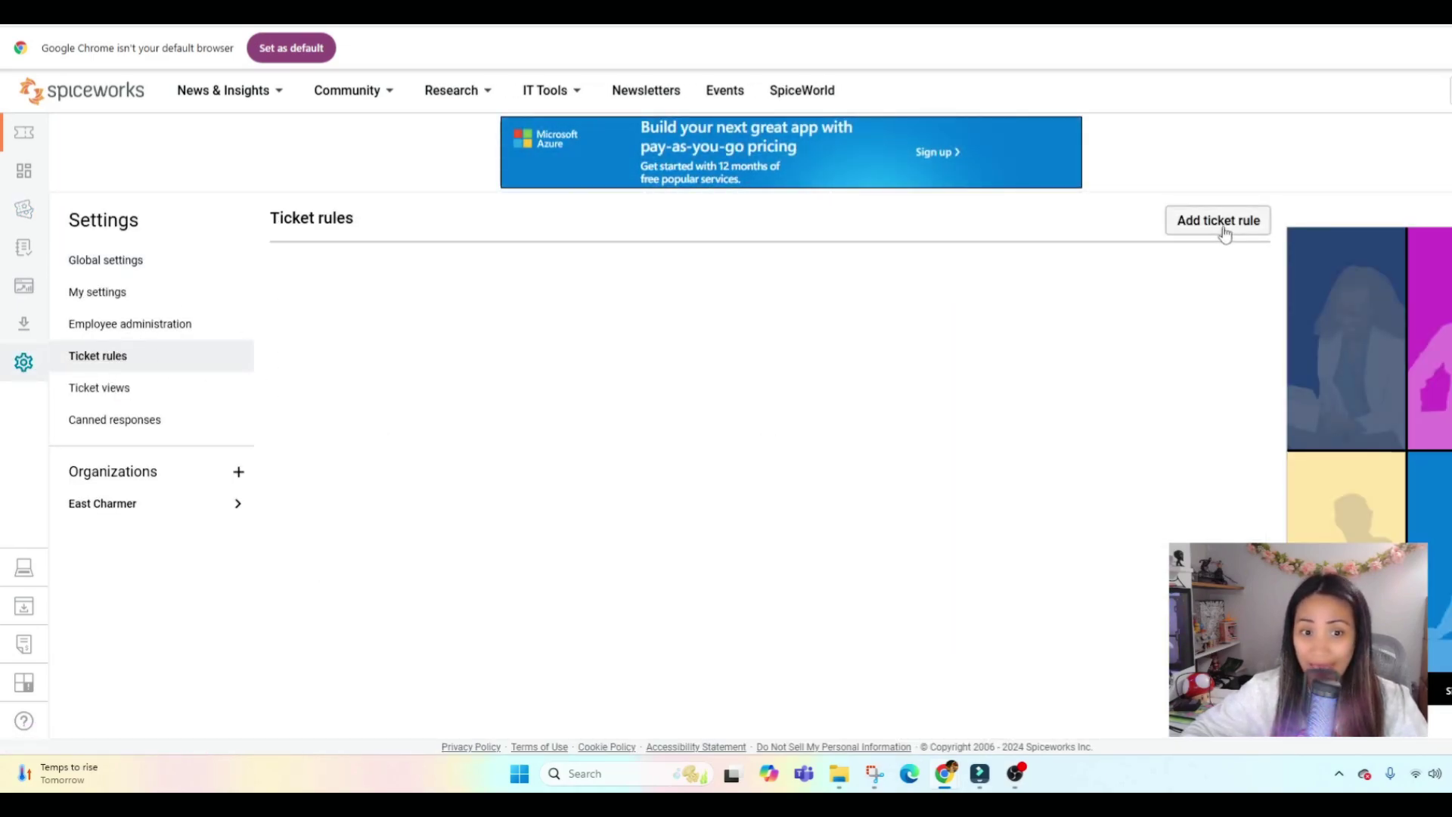
click(1220, 222)
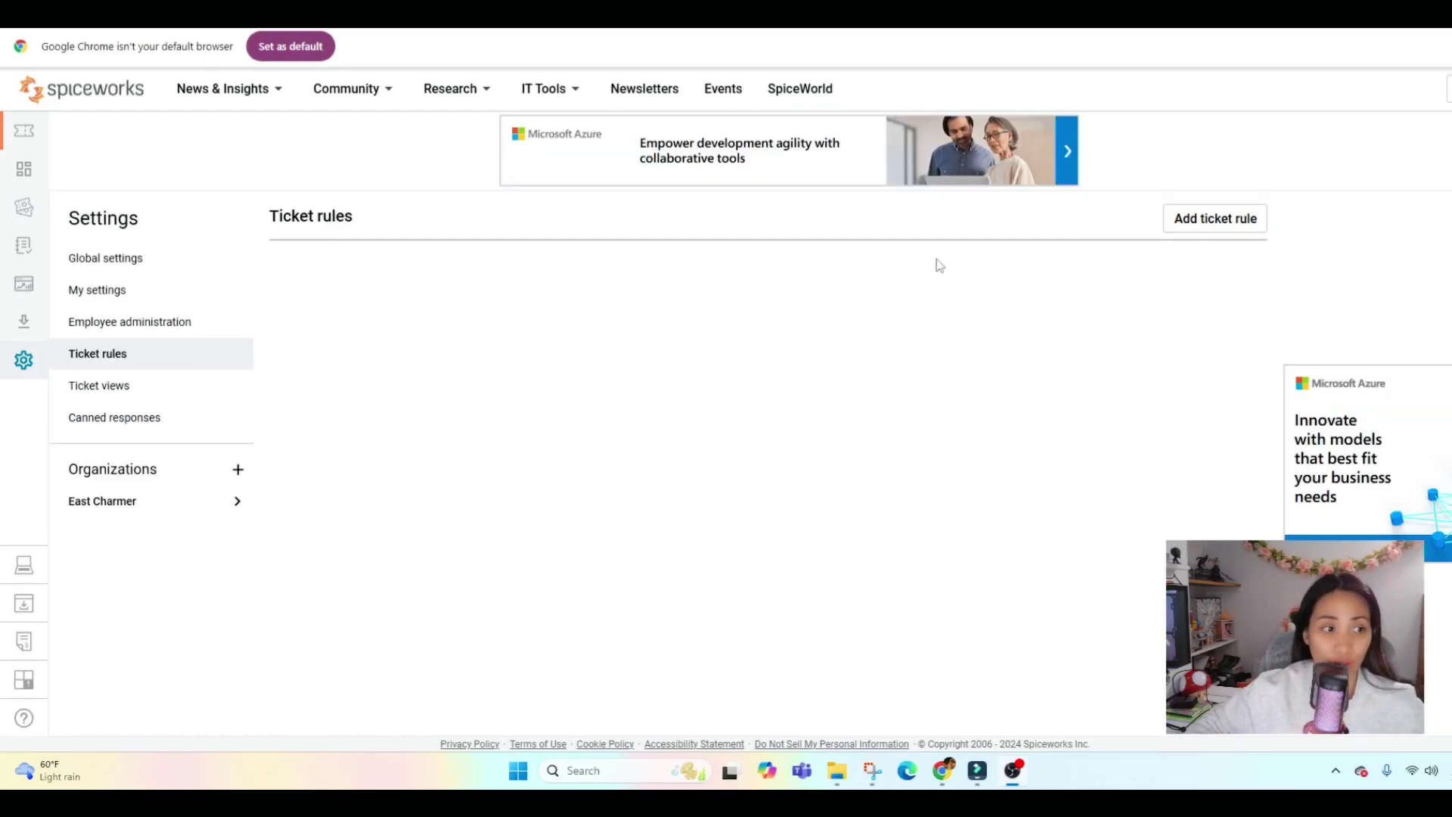
Start a new ticket rule labelled 'Route Network Issues'
click(1230, 223)
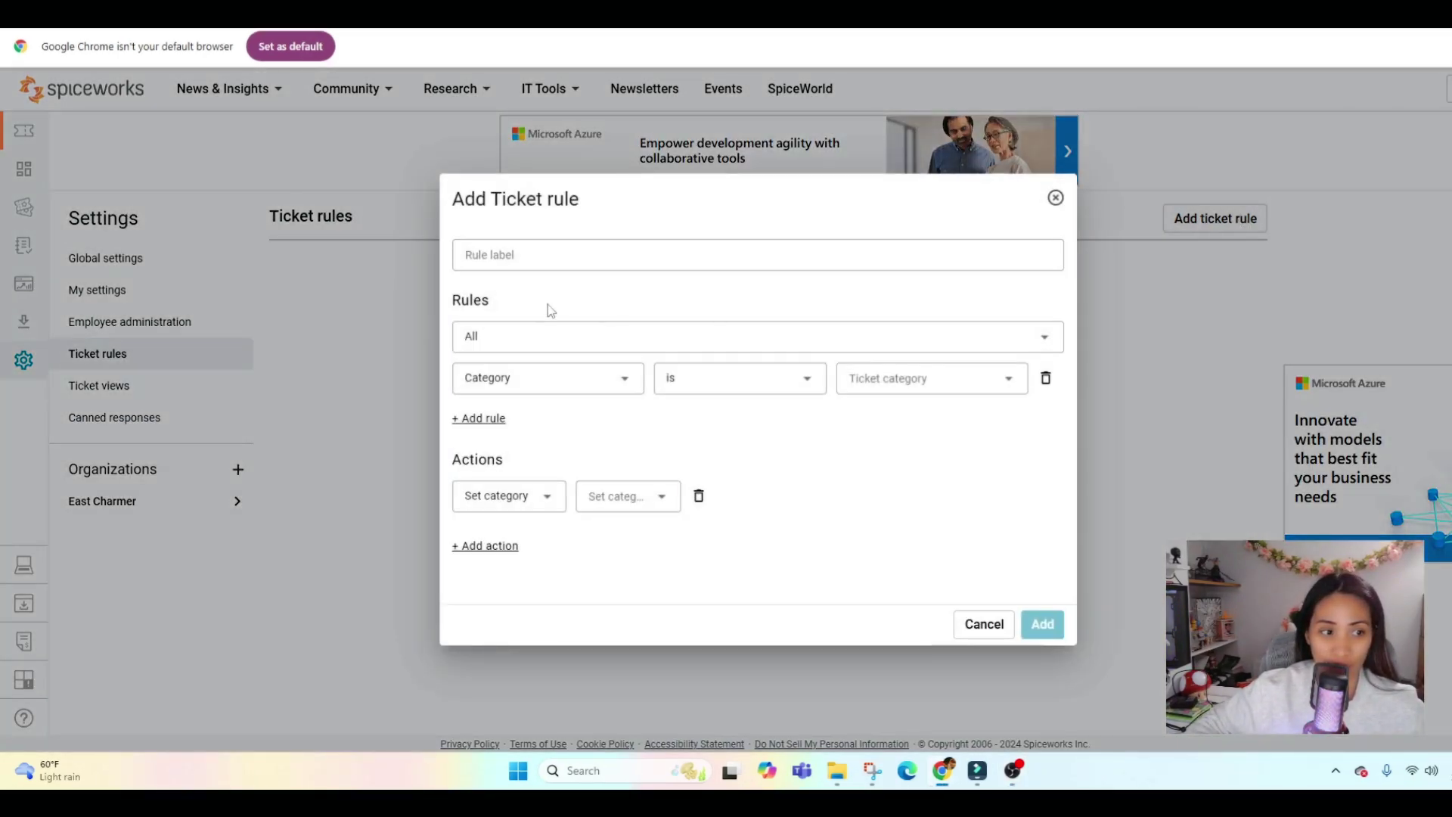
click(548, 262)
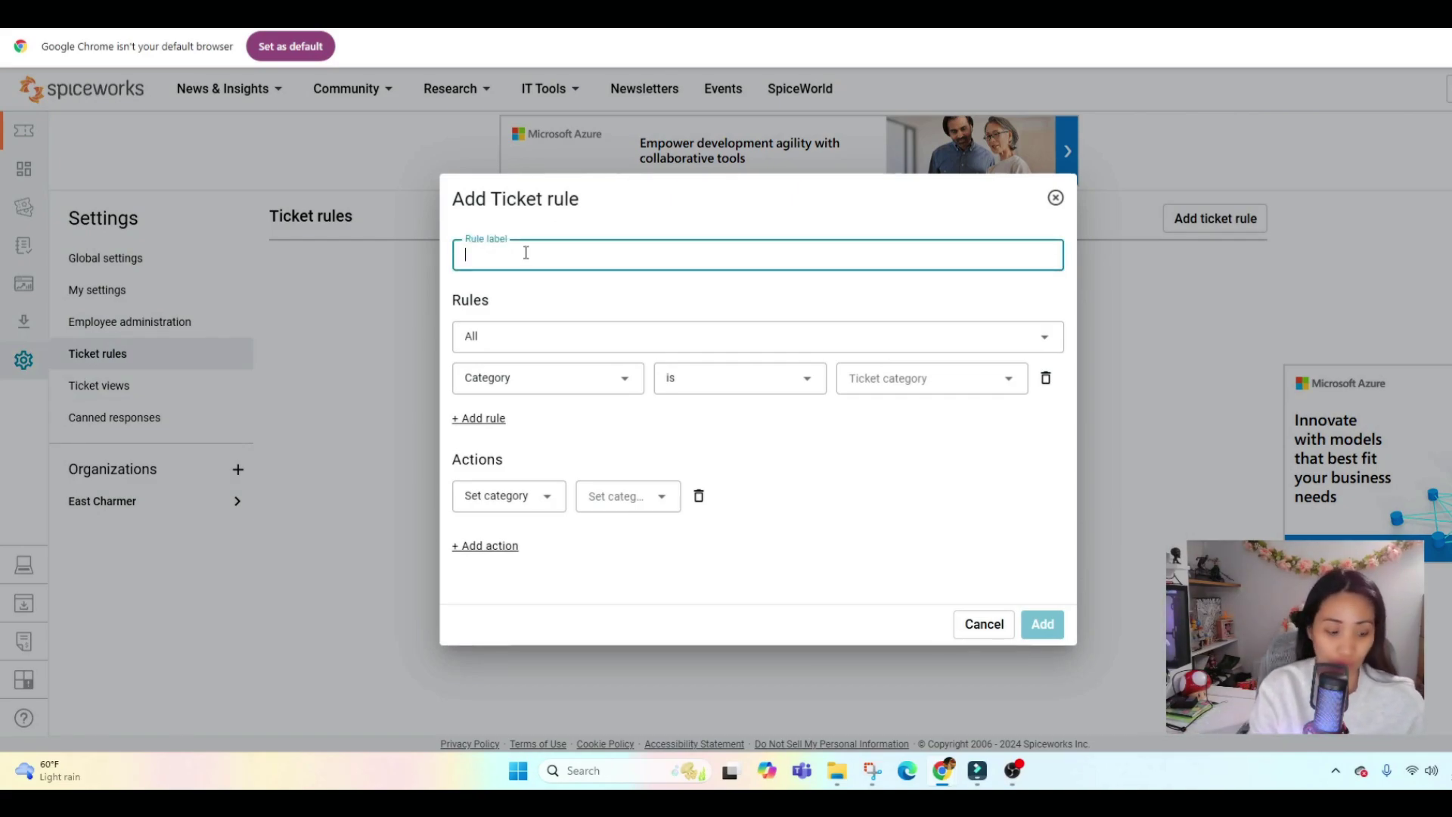
text(Route Network Issues)
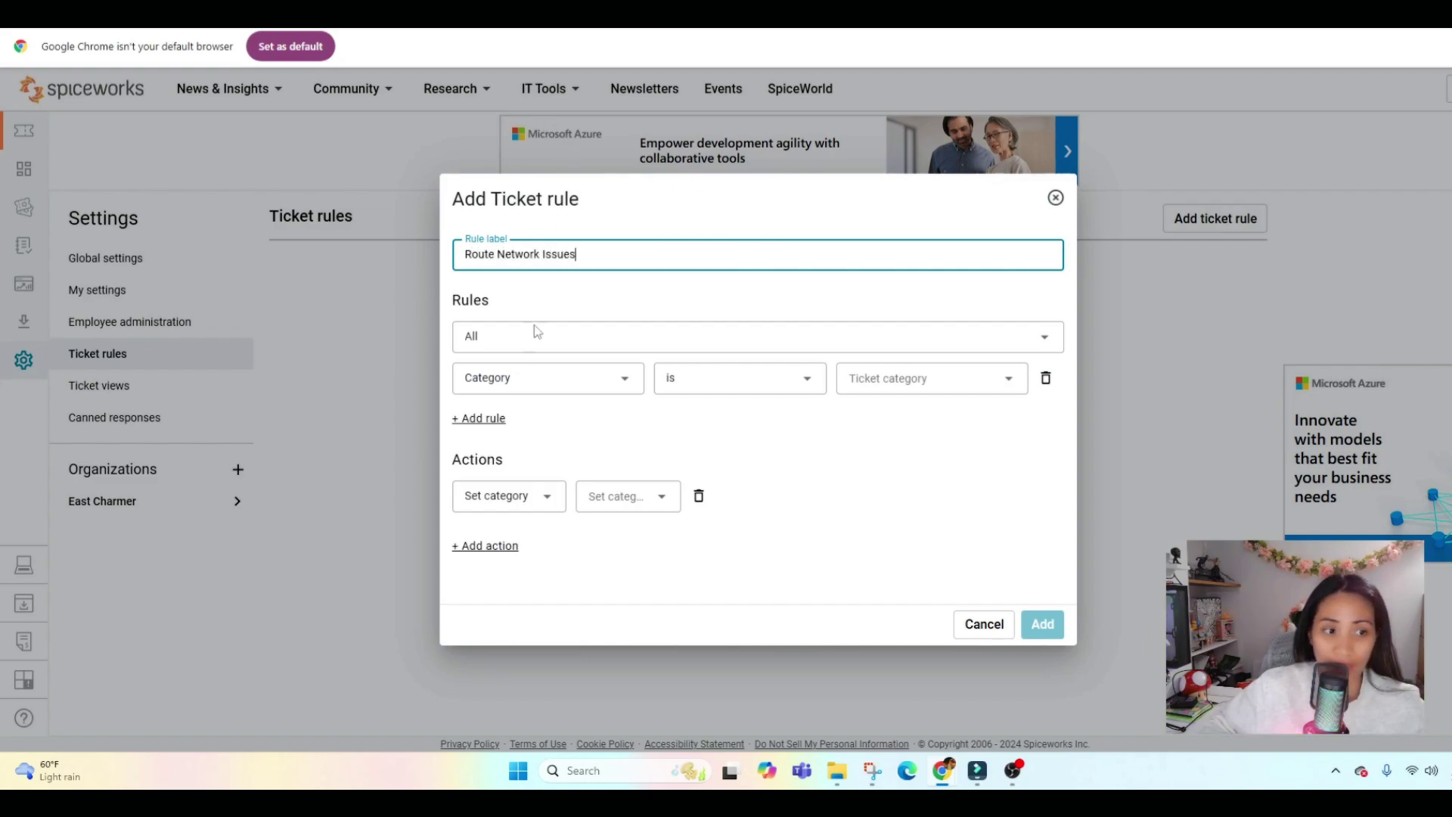
Set the rule's condition to Category is Network
click(621, 387)
scroll(640, 485, down, 1)
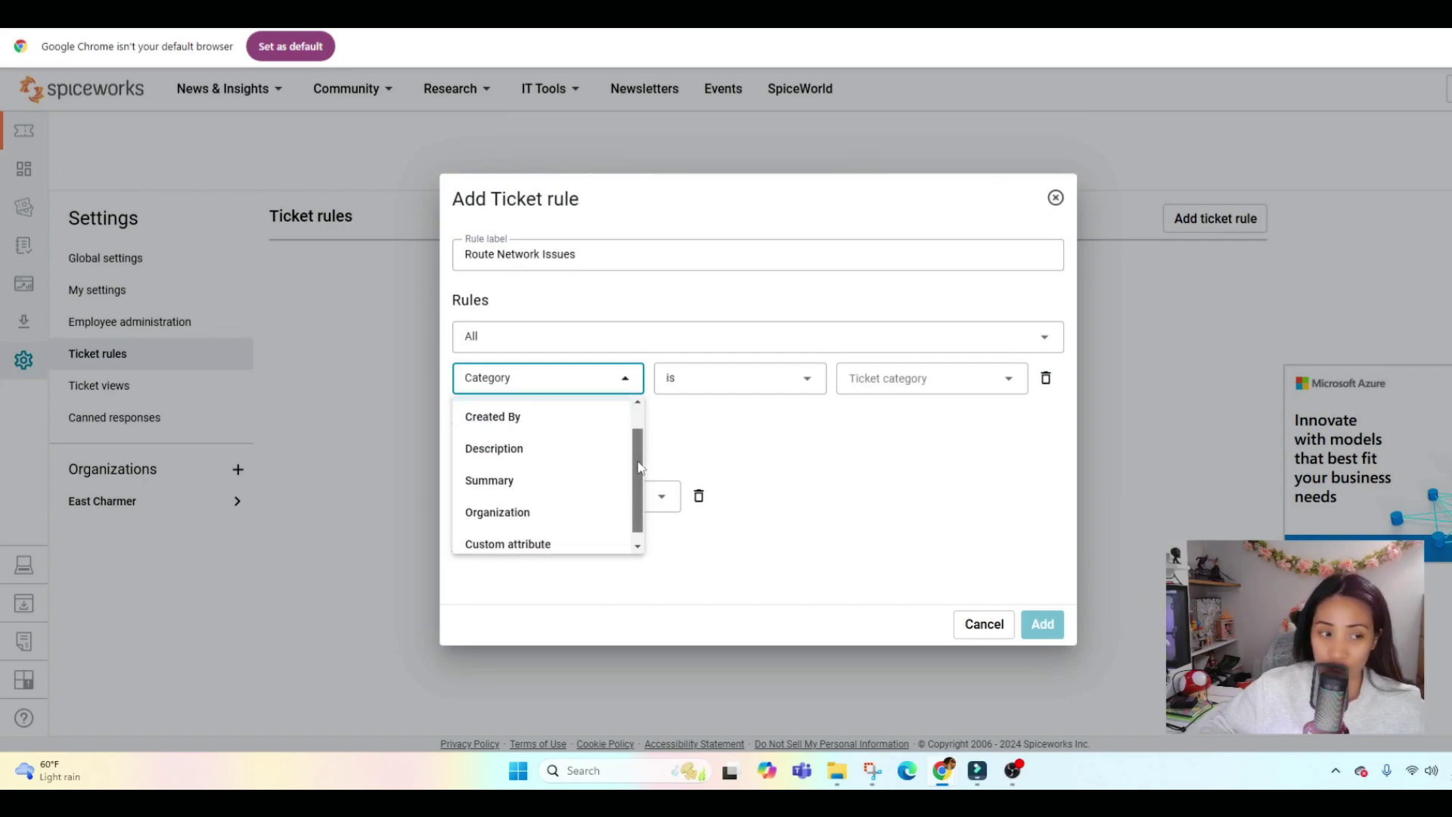
scroll(639, 484, up, 1)
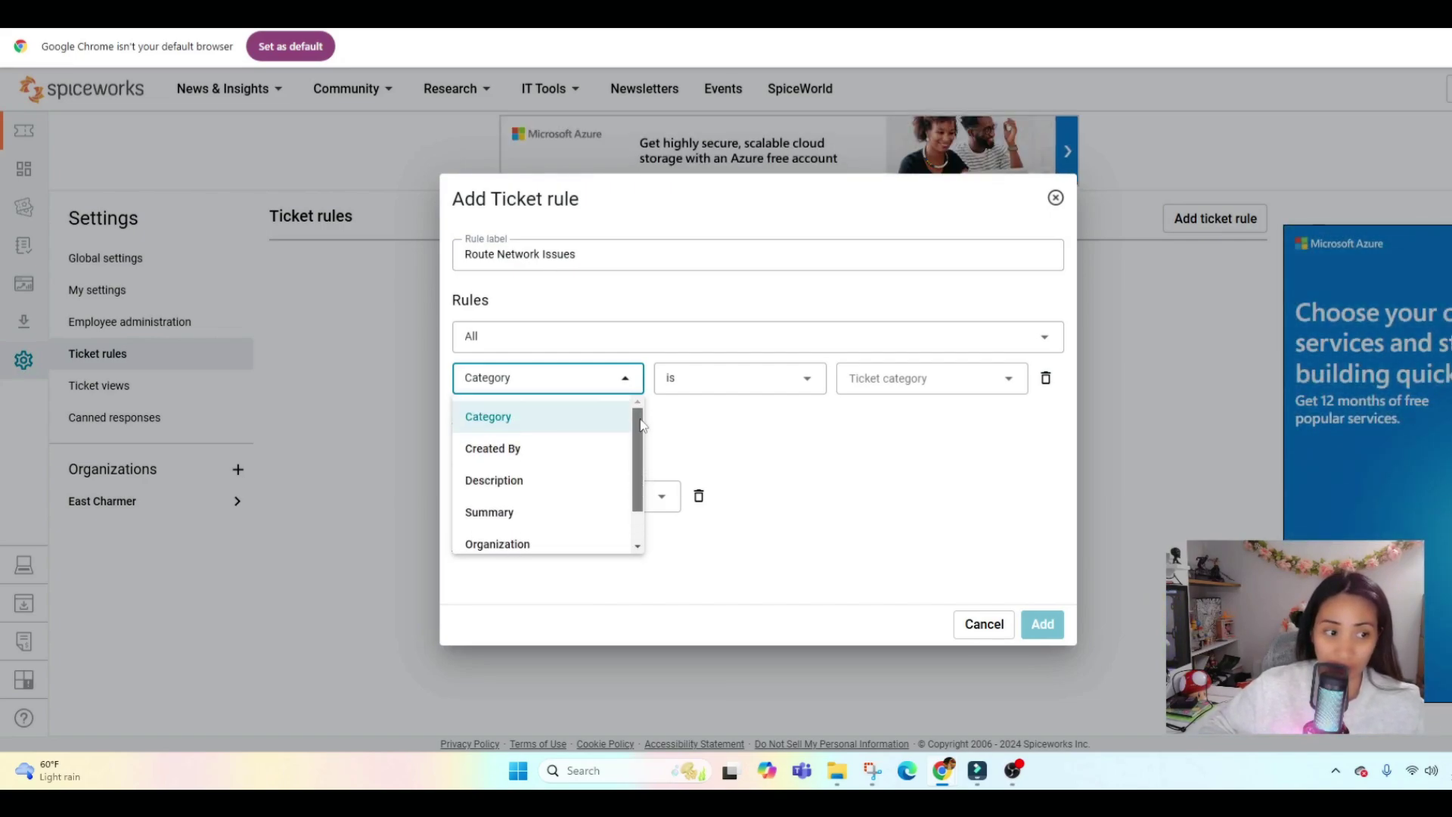
click(566, 369)
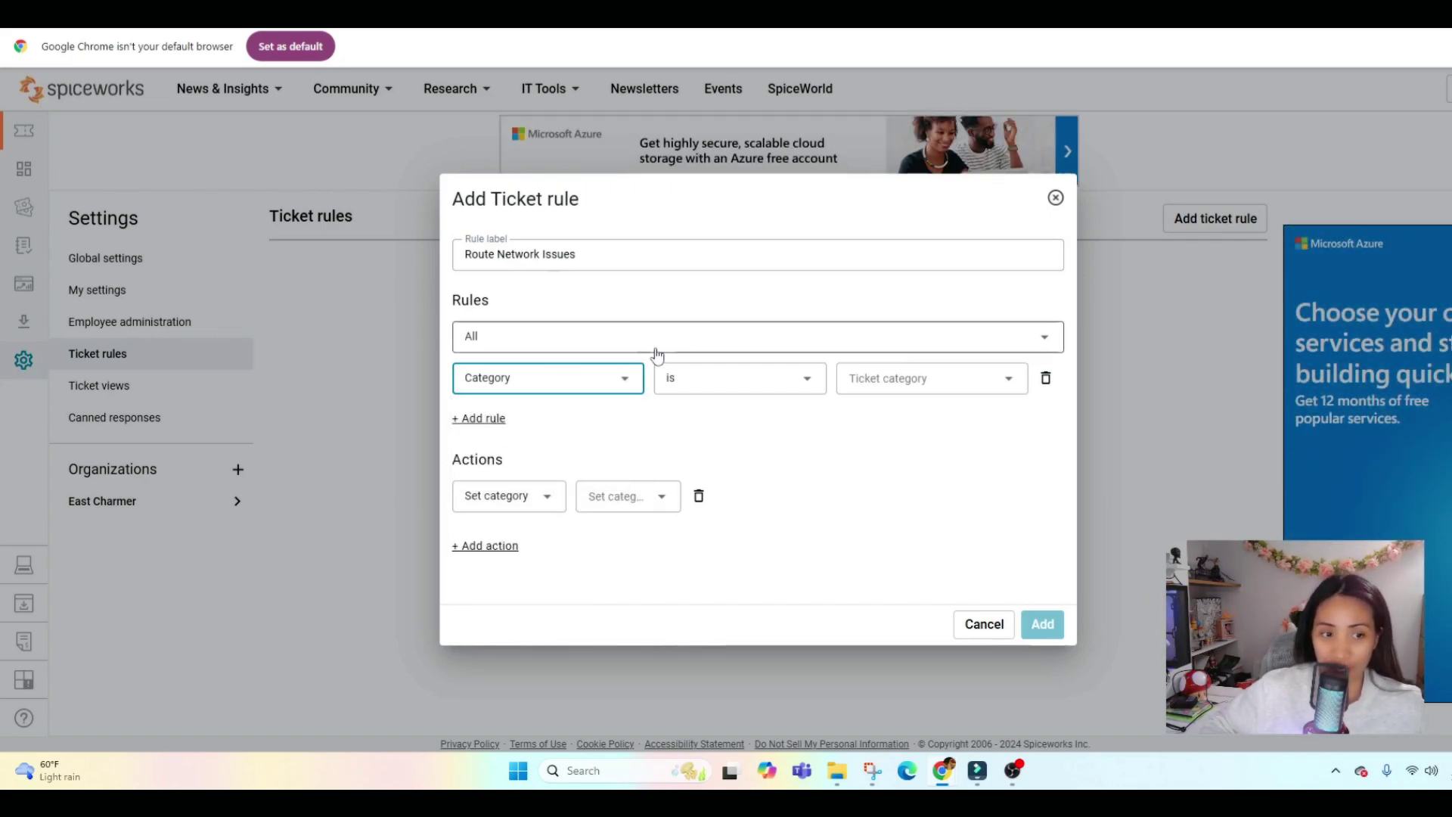
click(1013, 386)
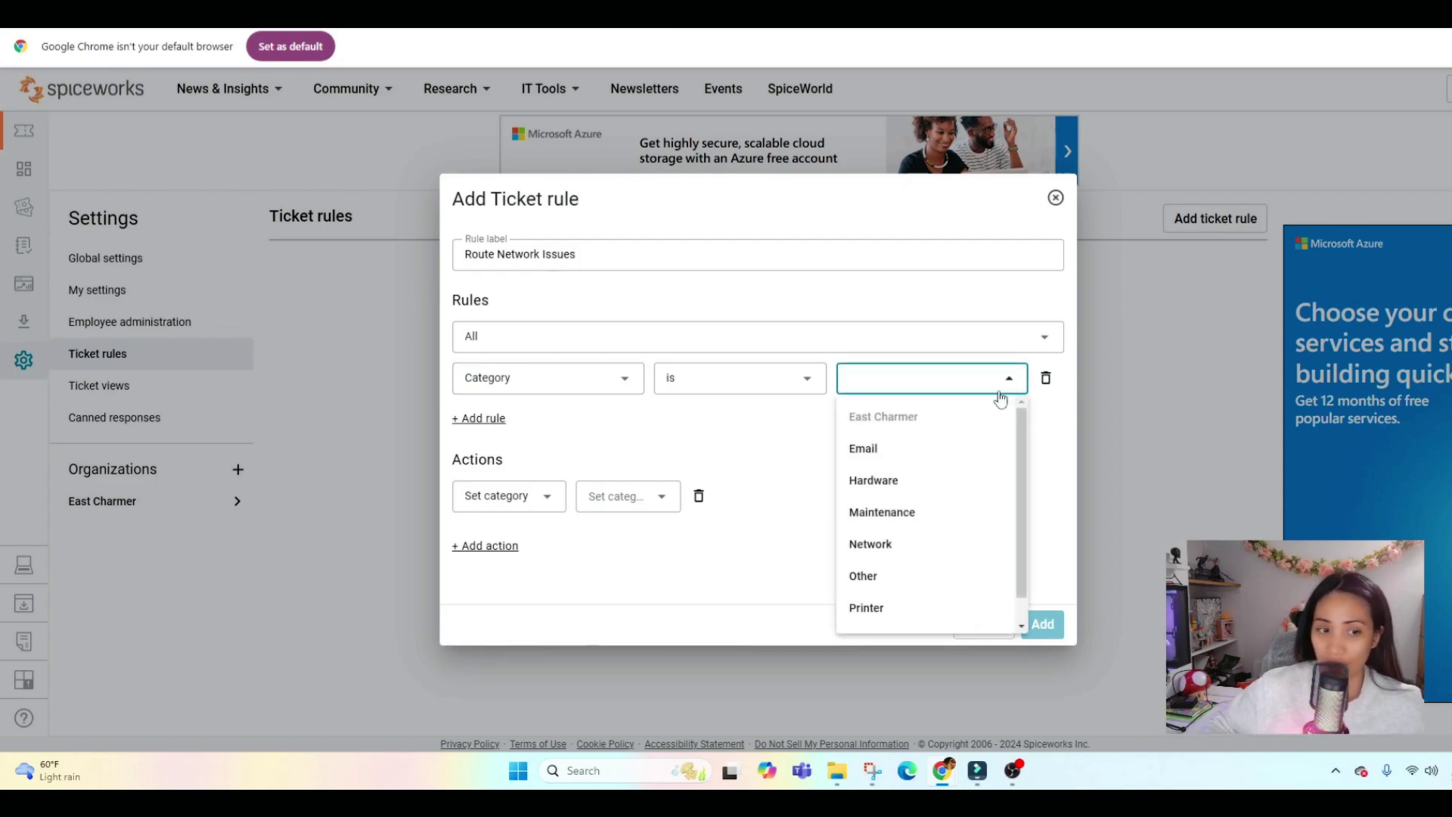
click(889, 546)
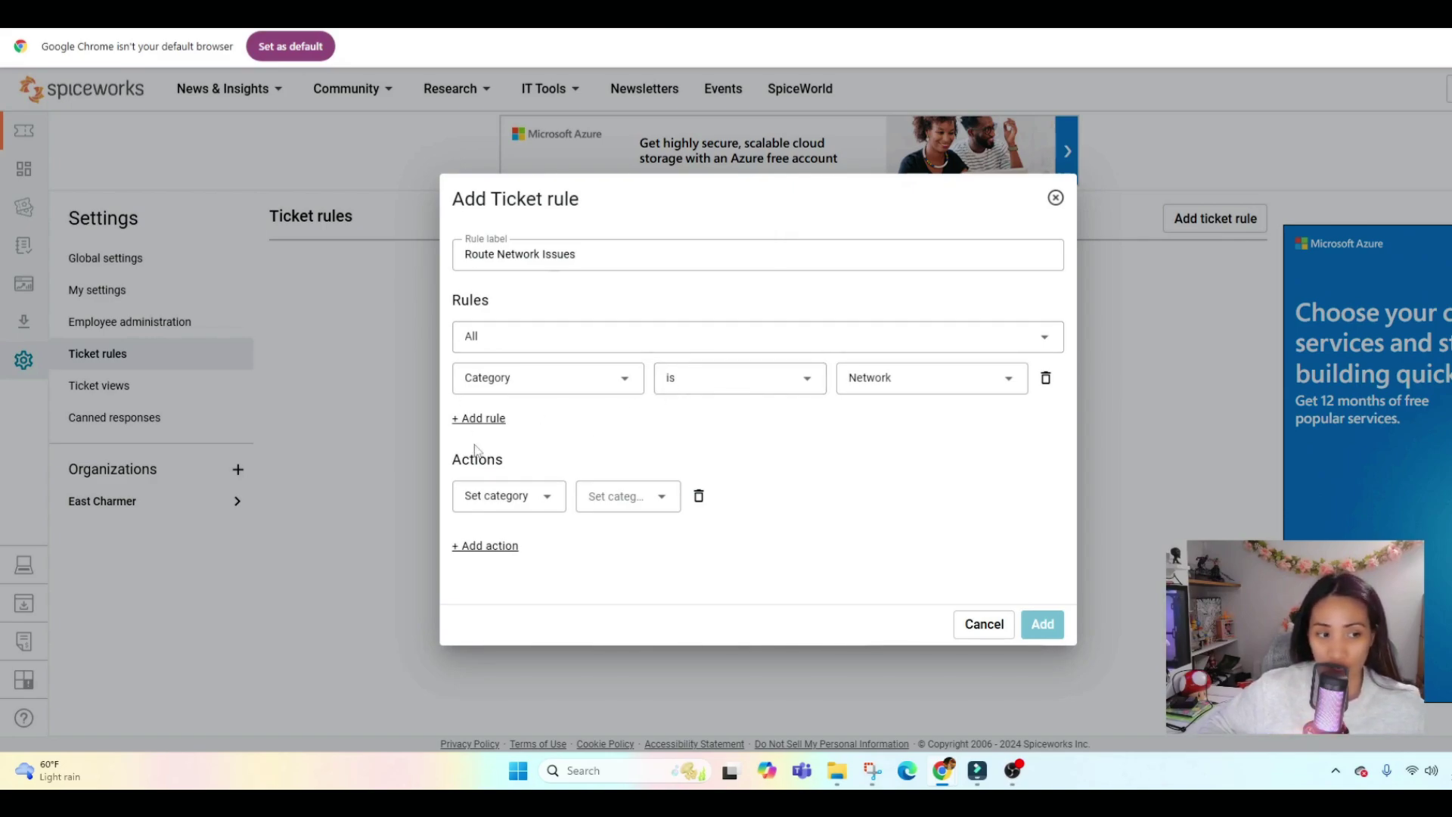
Make the rule assign matching tickets to a tech and add the rule
click(555, 503)
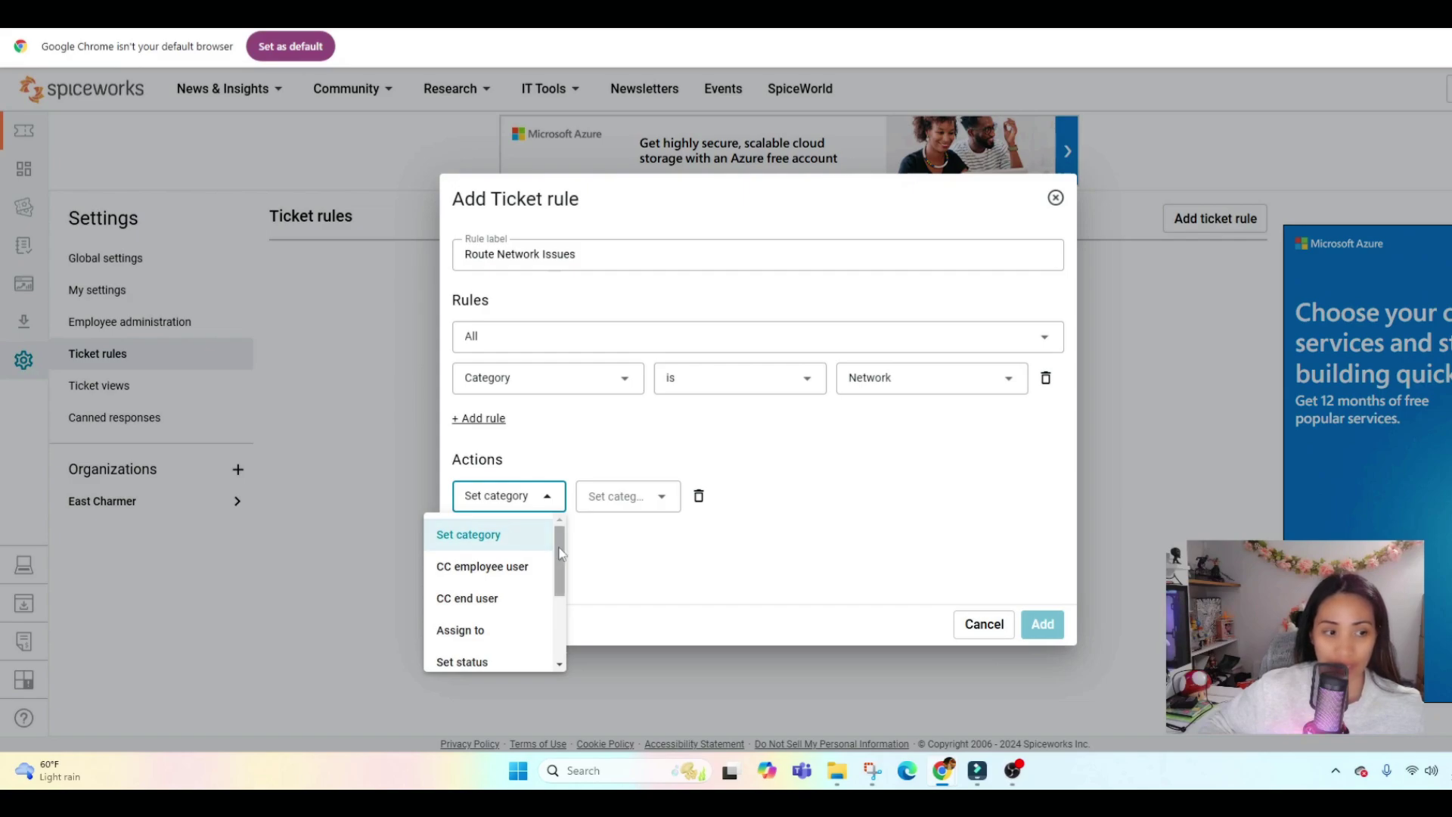
click(487, 632)
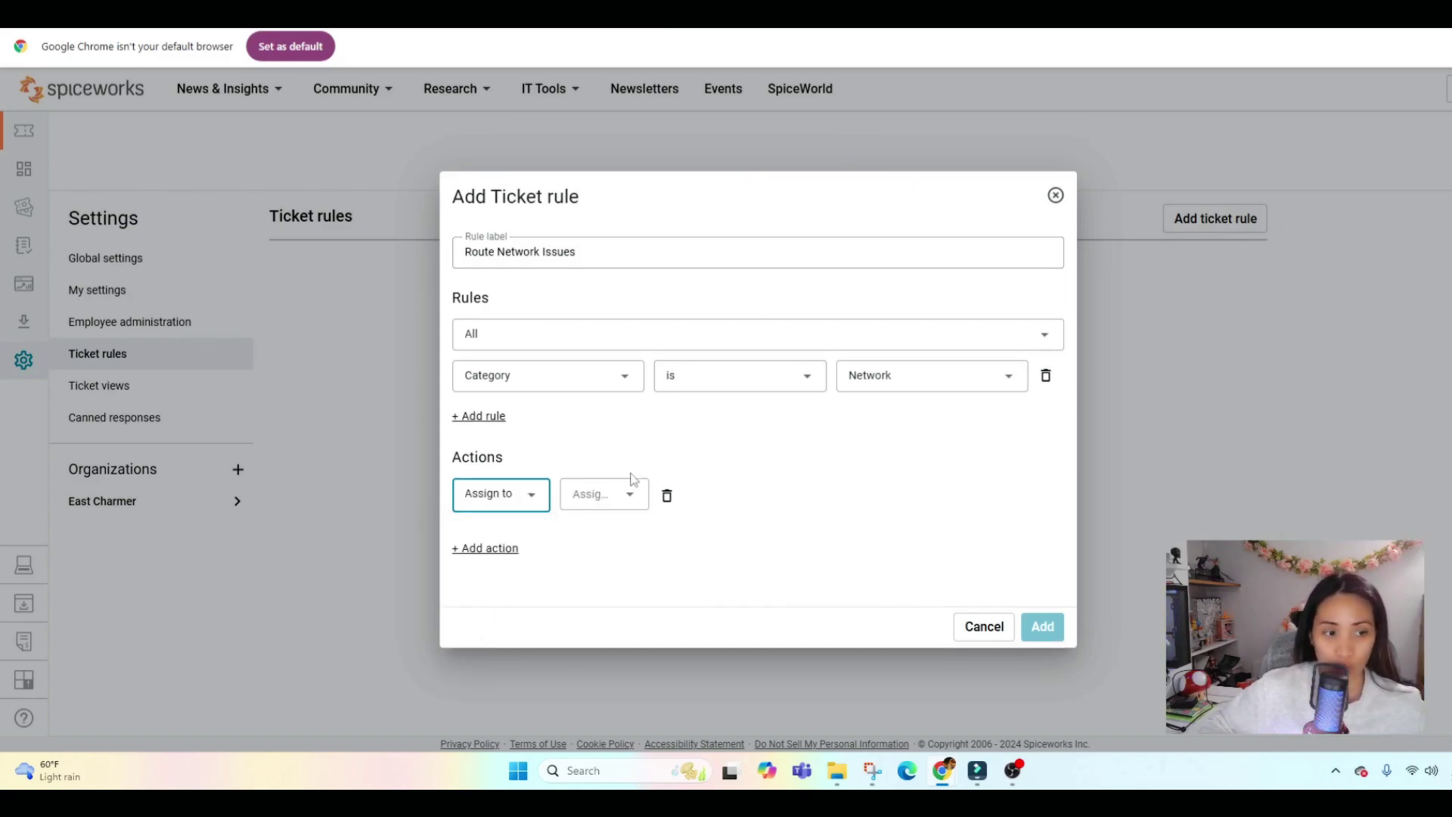
click(634, 501)
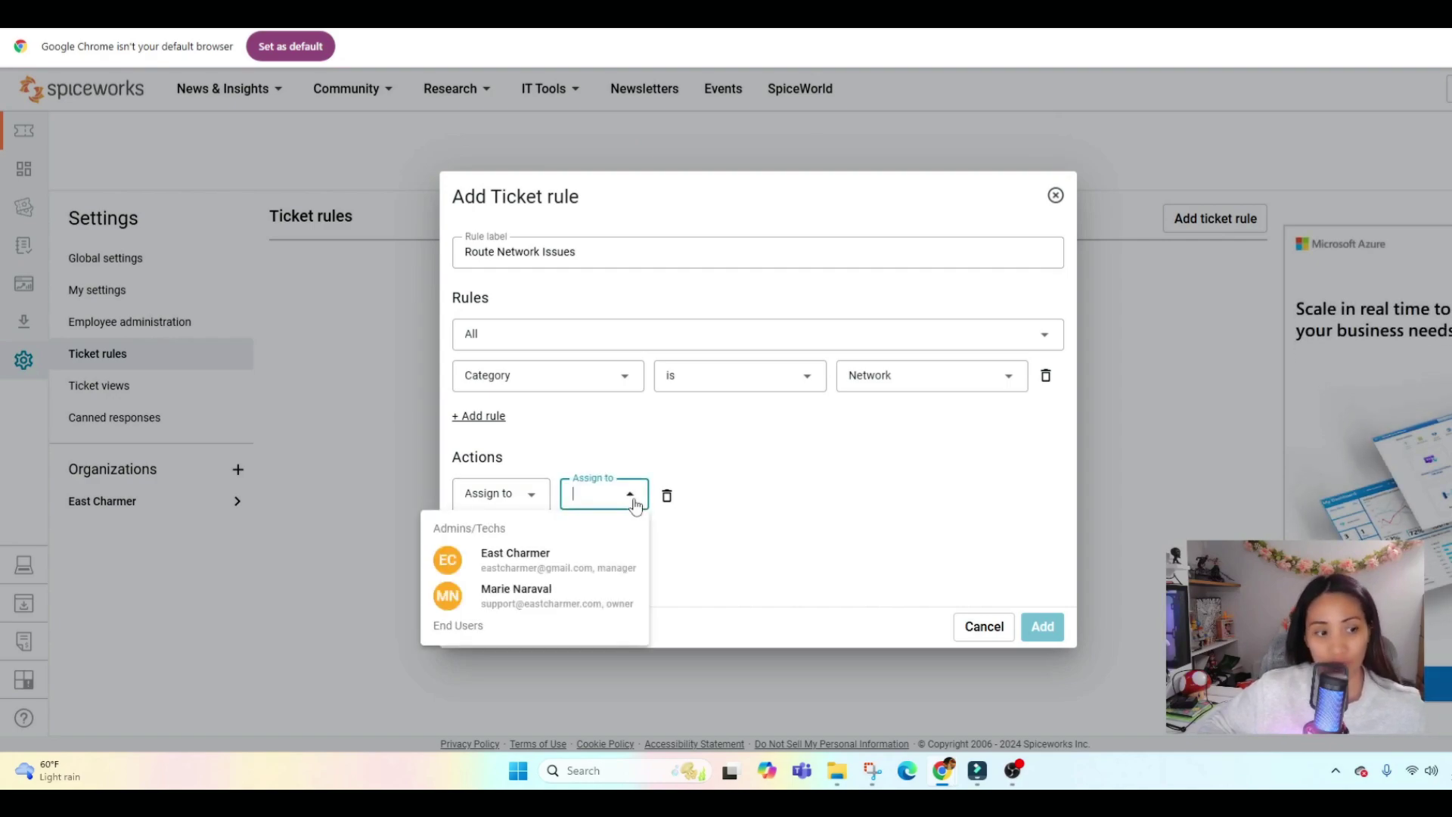
click(571, 597)
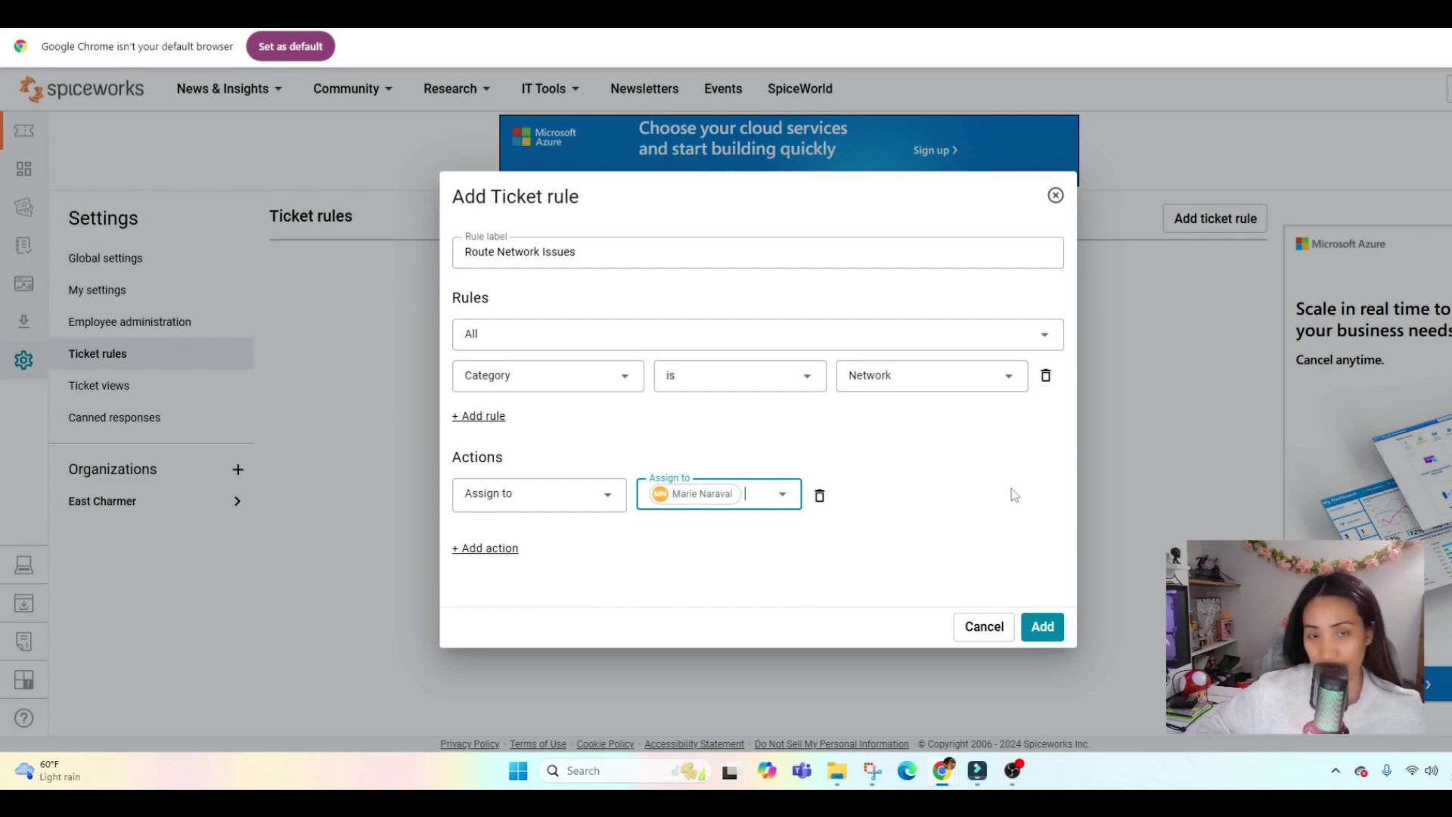
click(1043, 626)
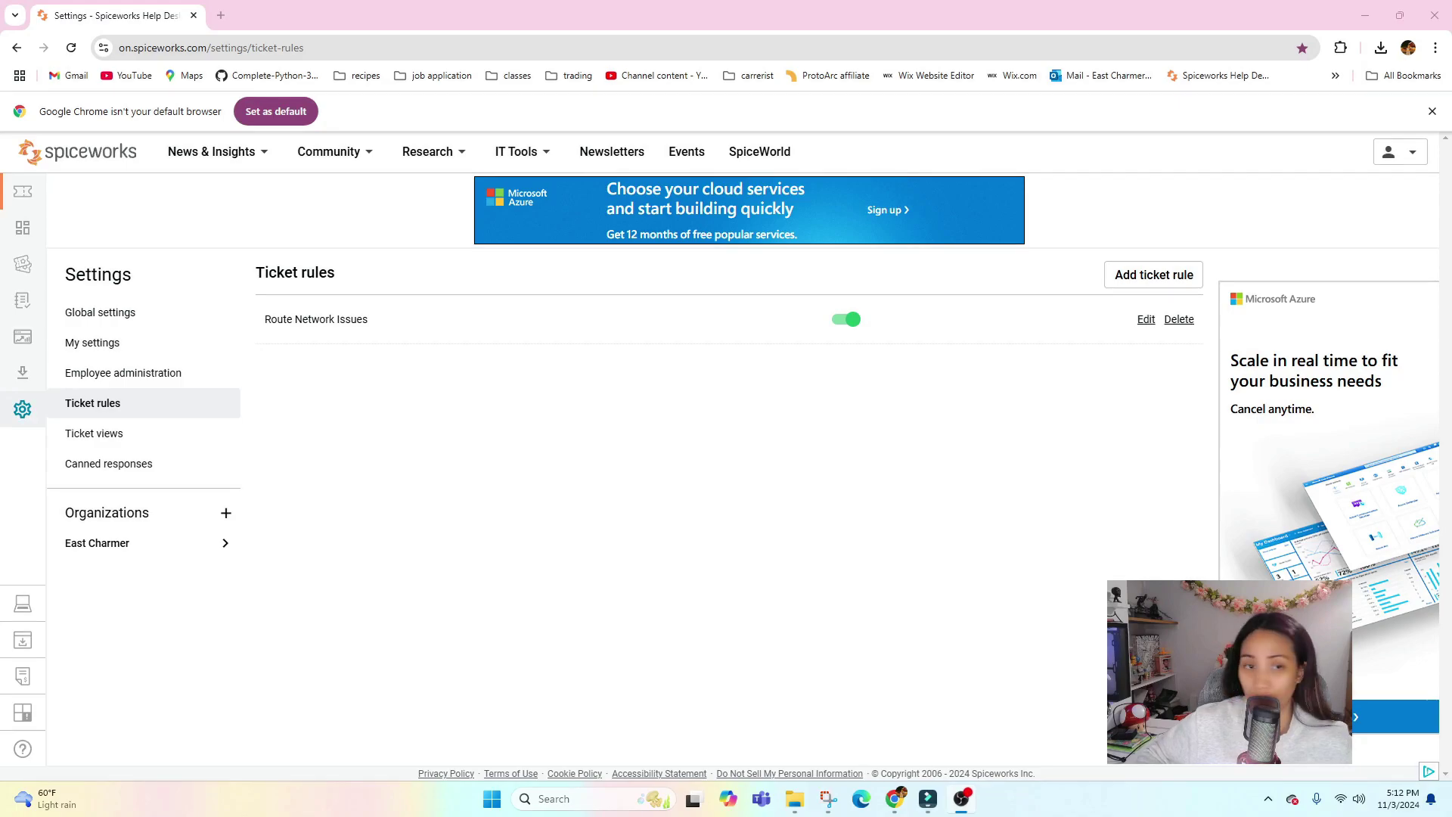
Open a blank Add ticket rule form and browse its condition field and category lists
click(1140, 280)
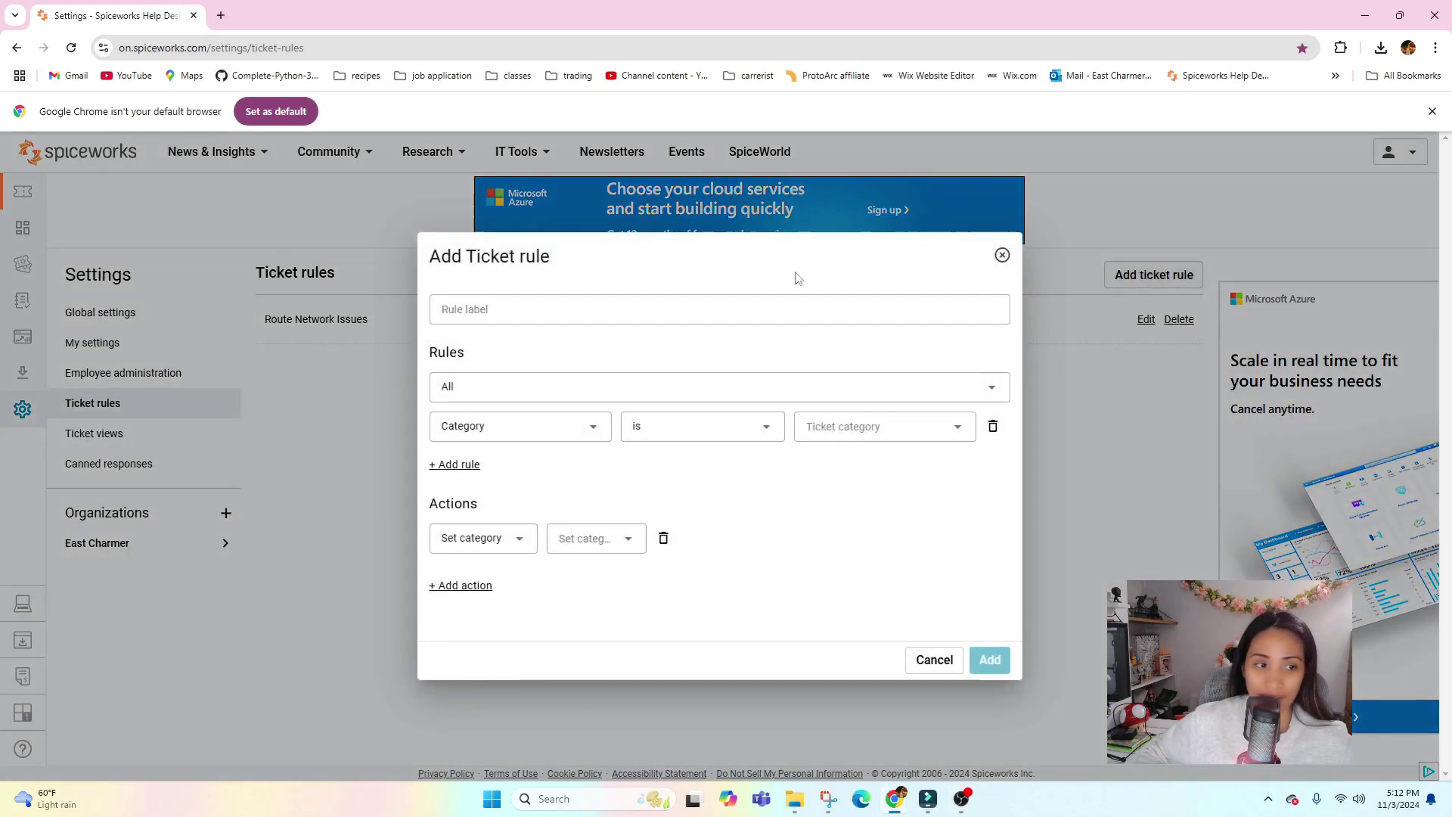
click(595, 434)
scroll(555, 518, down, 1)
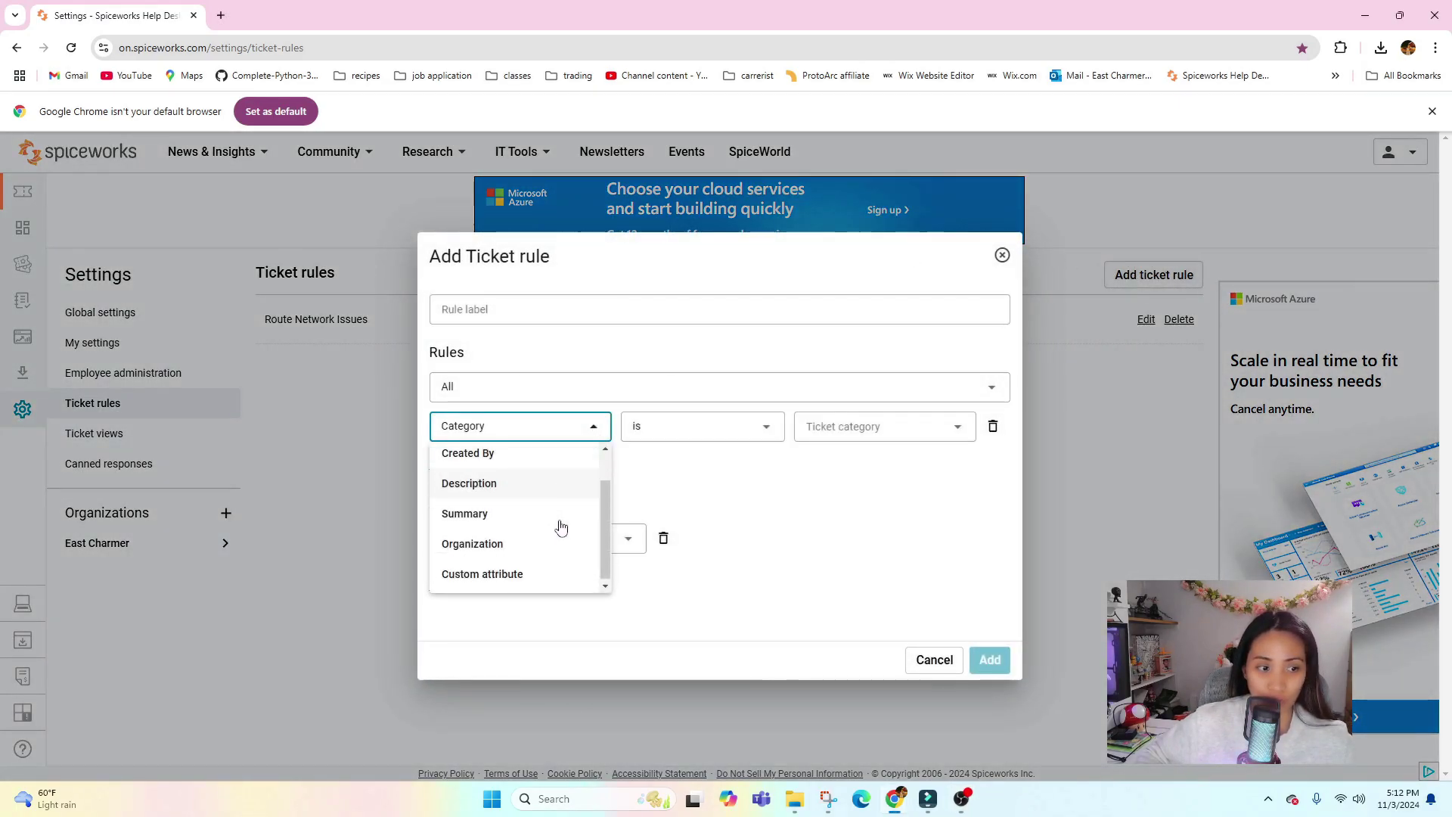
click(870, 427)
click(758, 479)
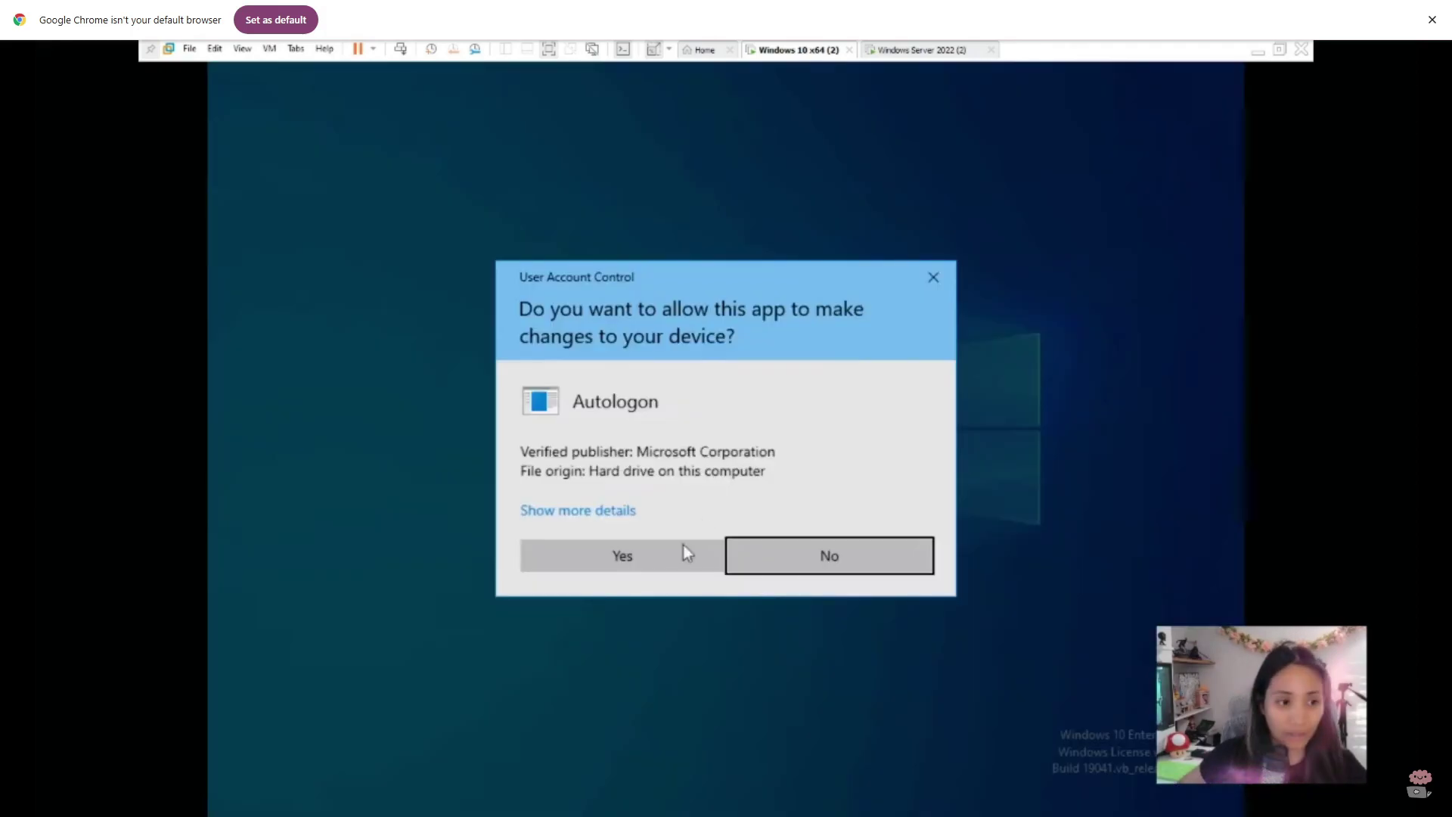
Allow Autologon, accept its licence, and enter the login username, domain eastcharmer.local and password
click(675, 556)
click(828, 545)
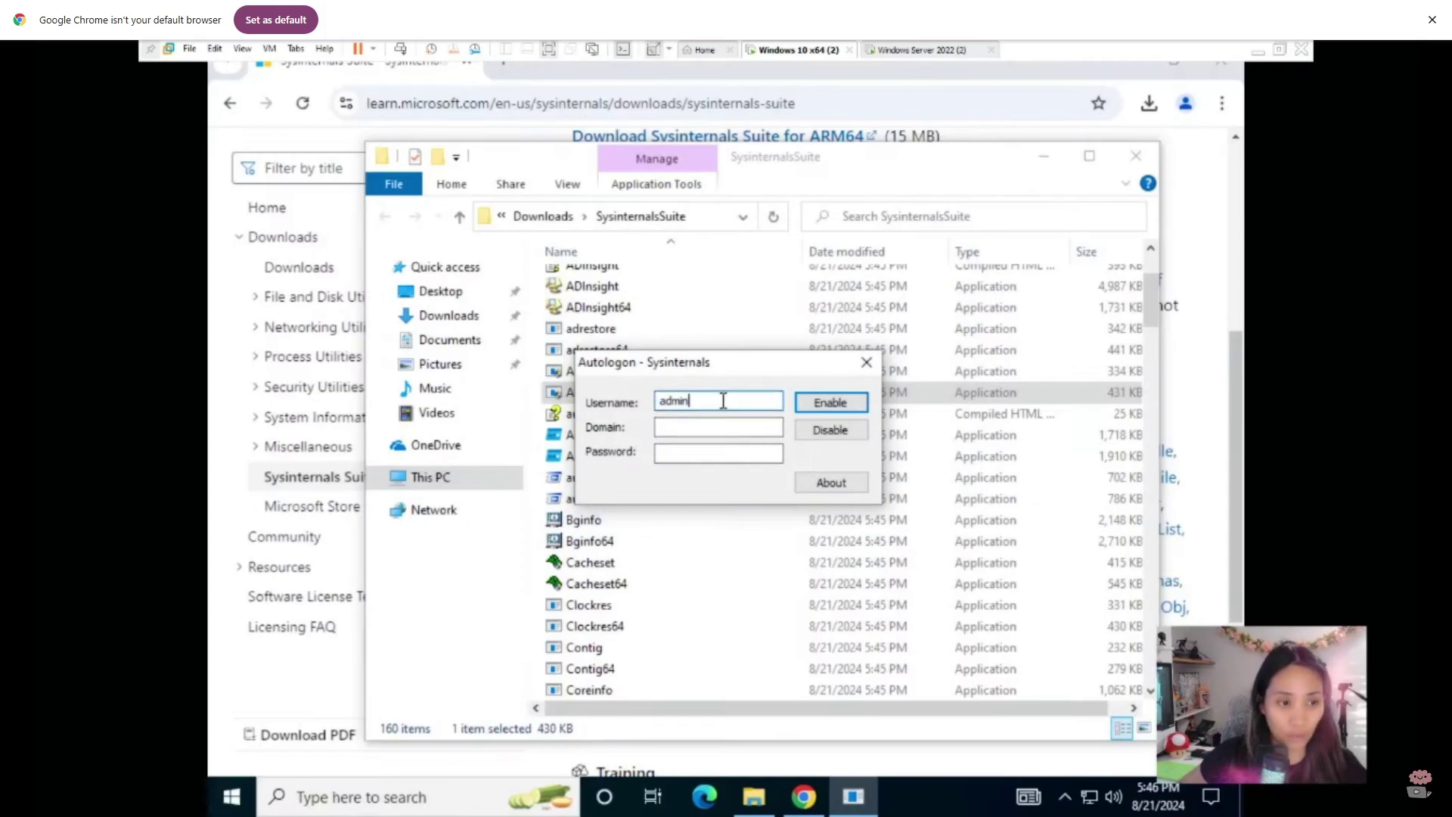
double_click(714, 402)
text($Website-login)
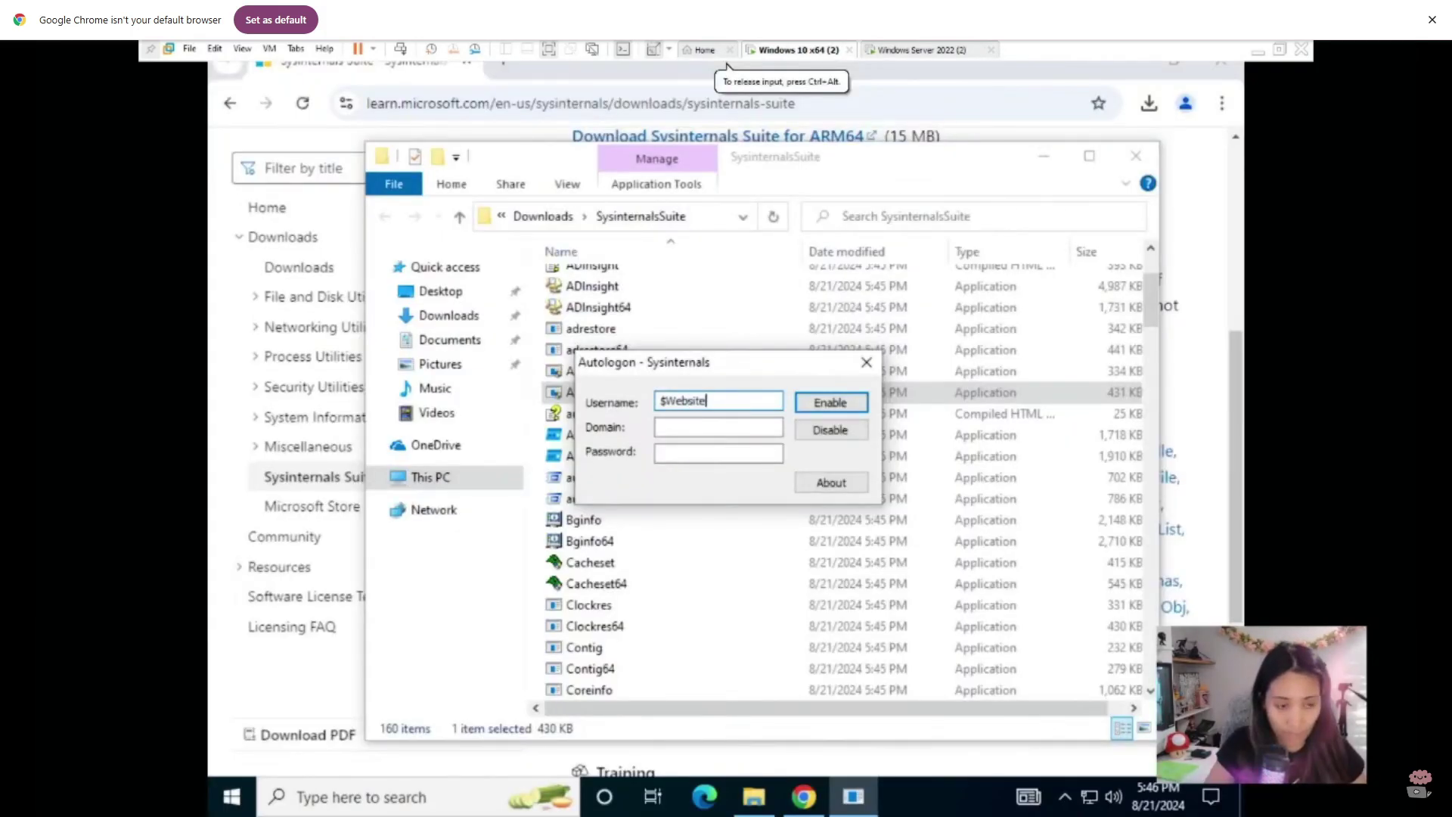
click(702, 426)
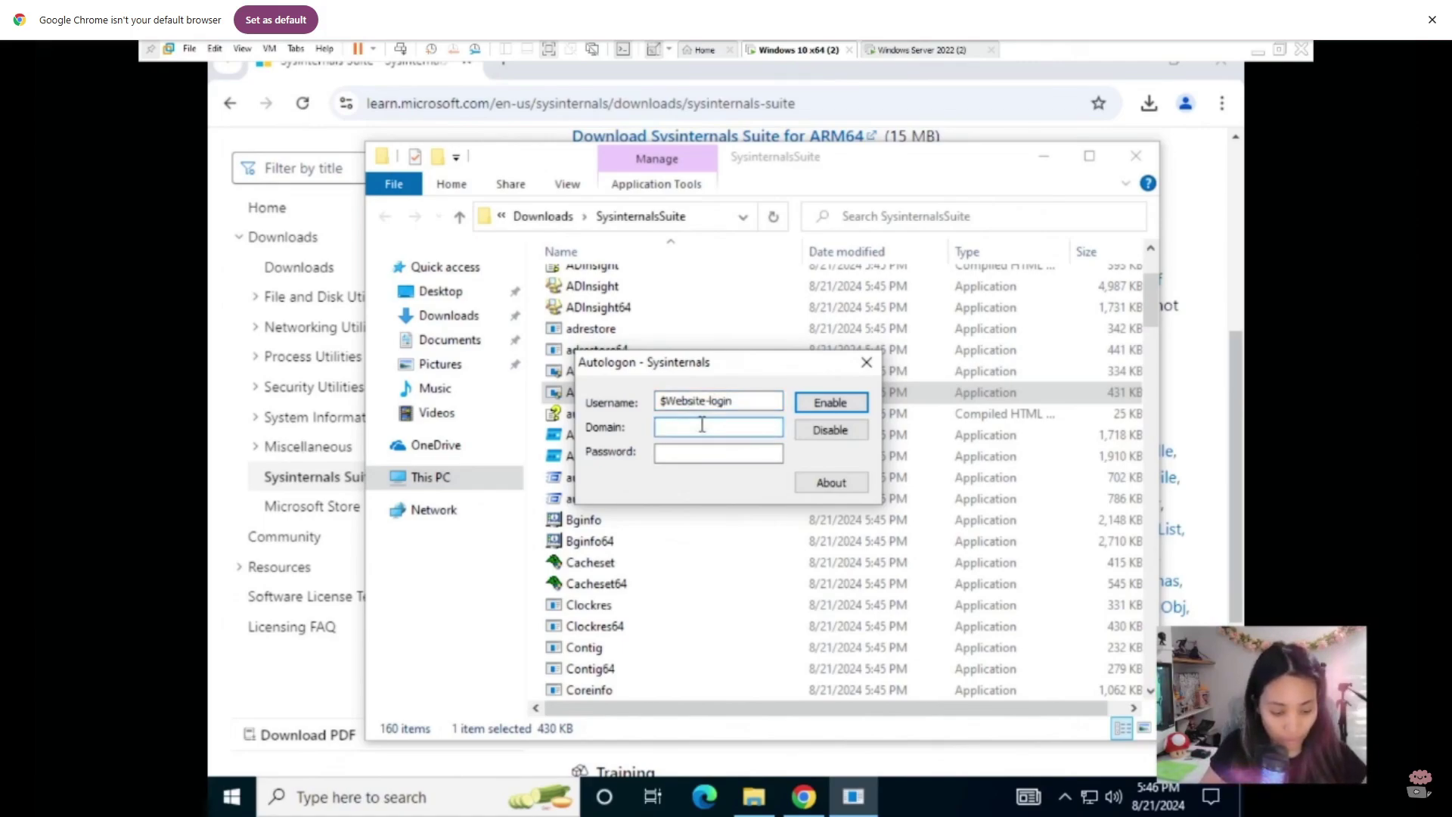
key(ctrl+v)
click(696, 452)
key(ctrl+v)
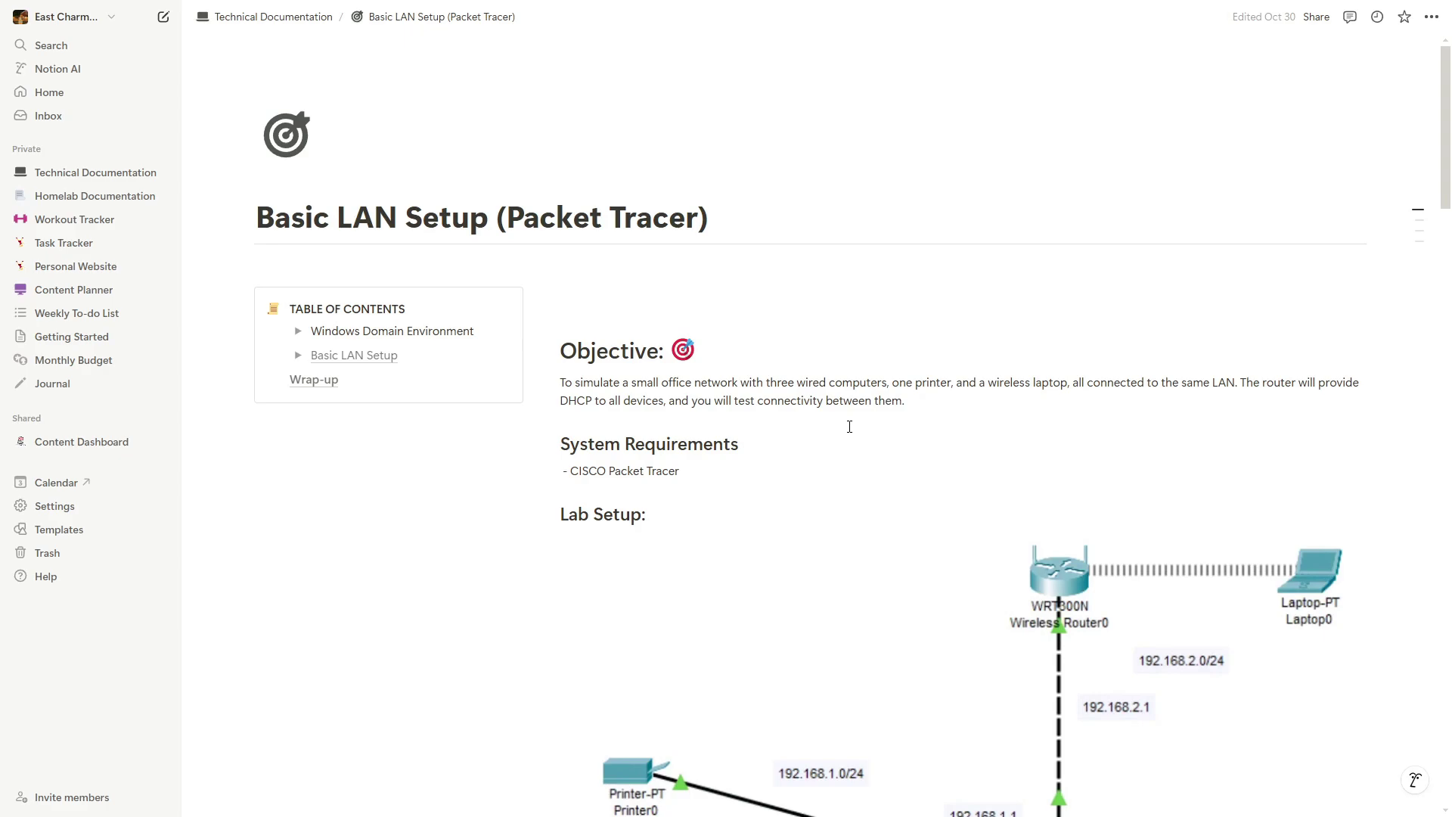
scroll(850, 426, down, 1)
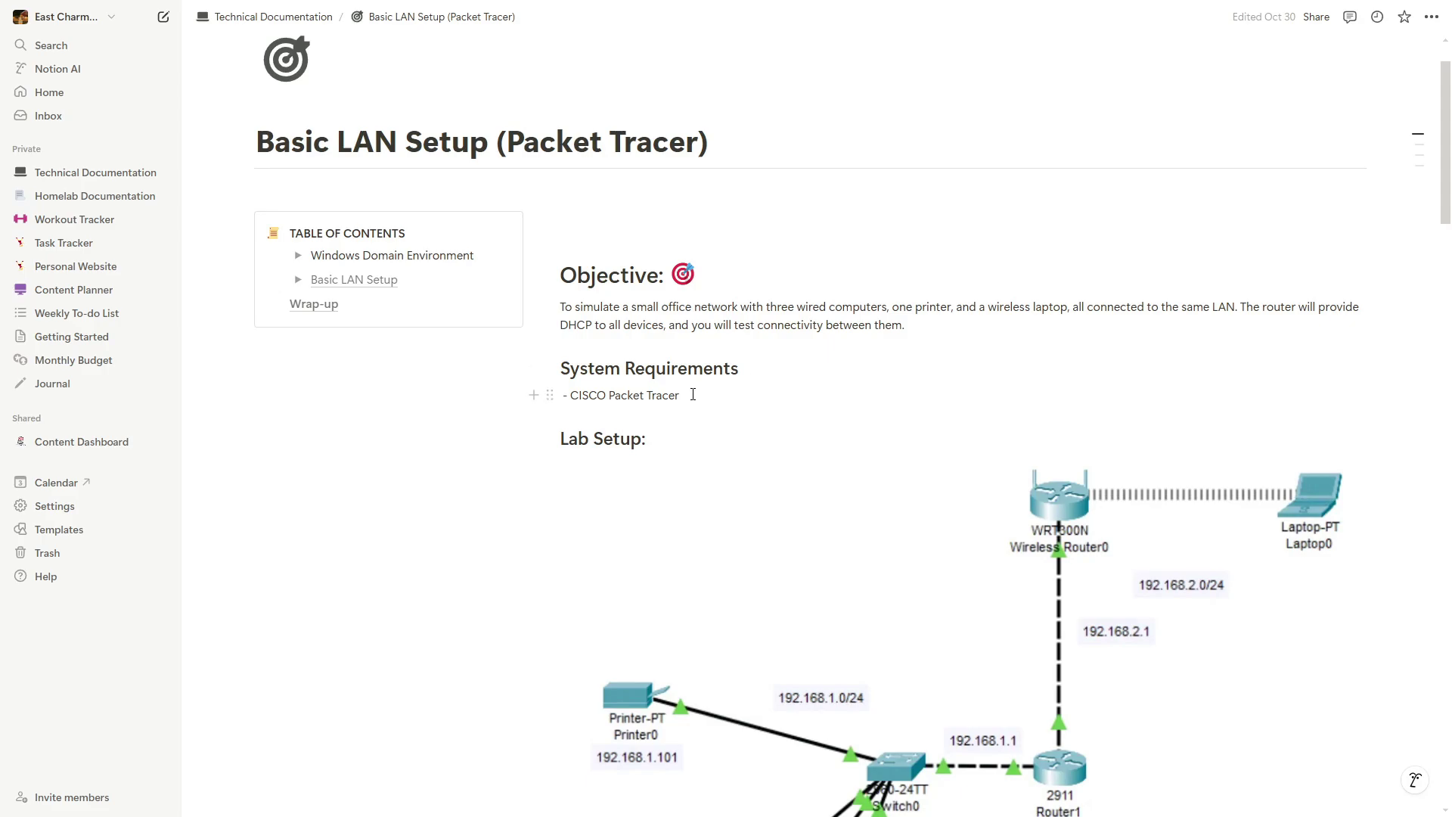
scroll(718, 409, down, 3)
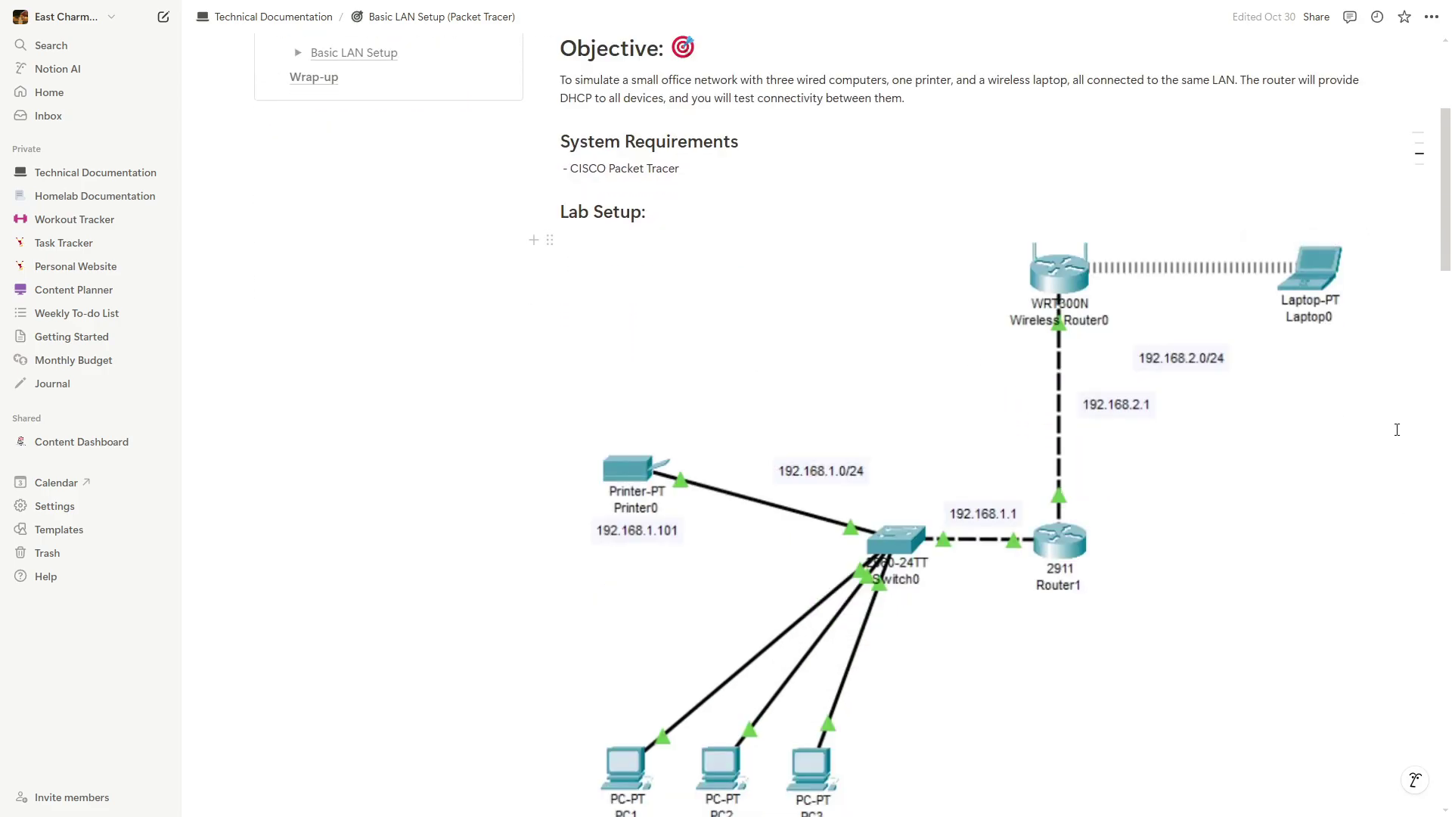
scroll(1397, 430, down, 1)
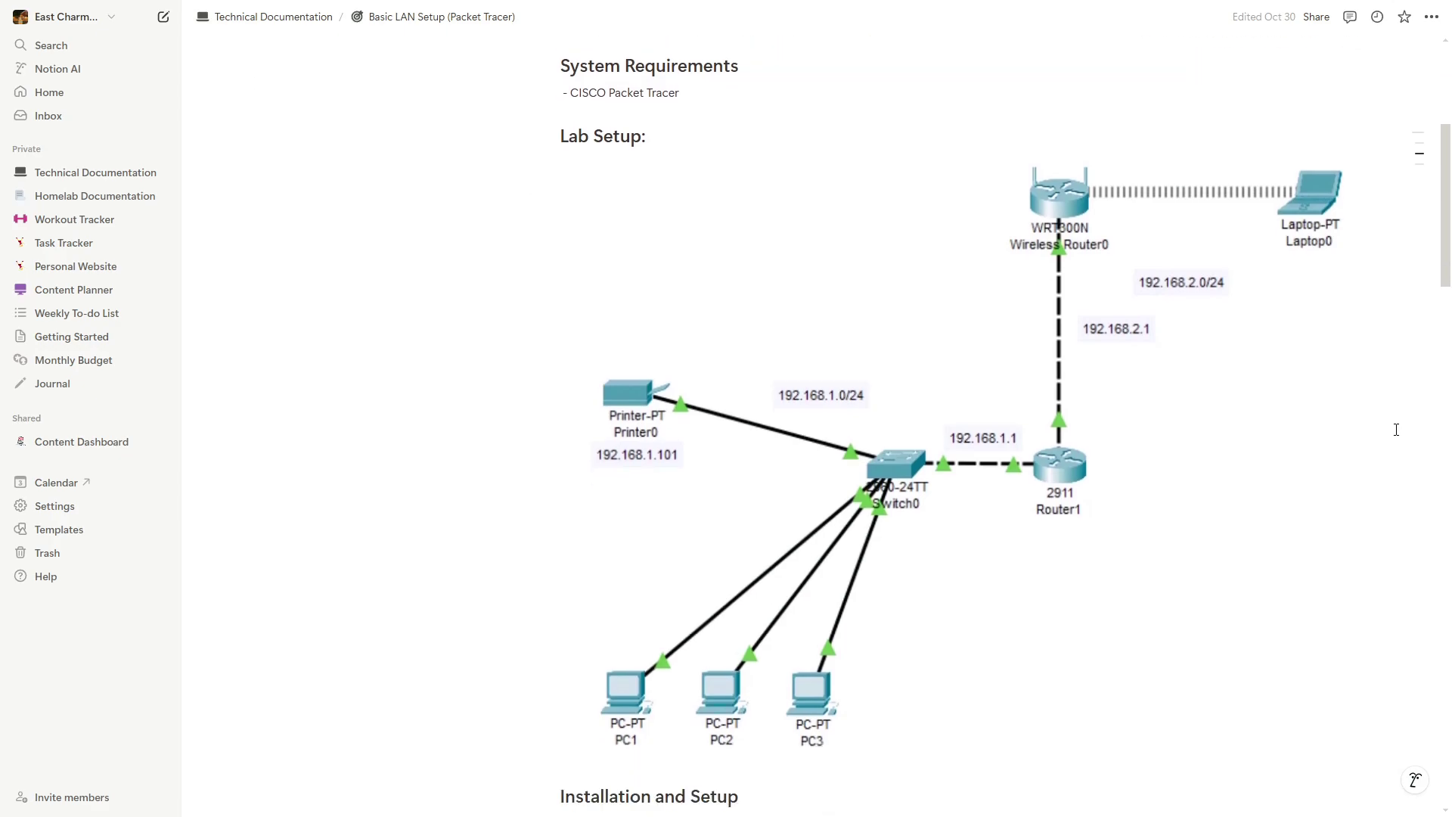
scroll(1212, 409, down, 5)
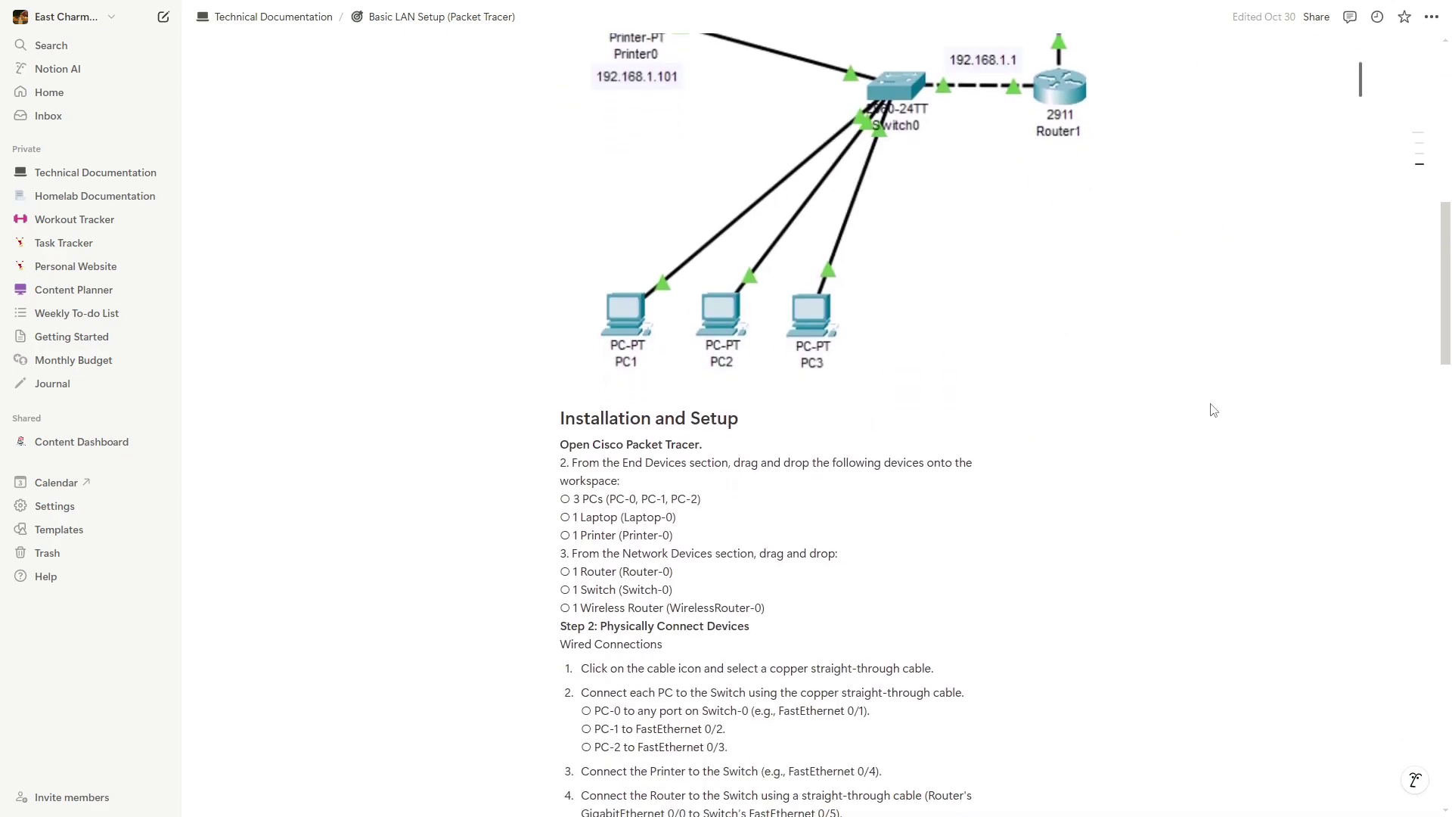
scroll(1213, 408, down, 15)
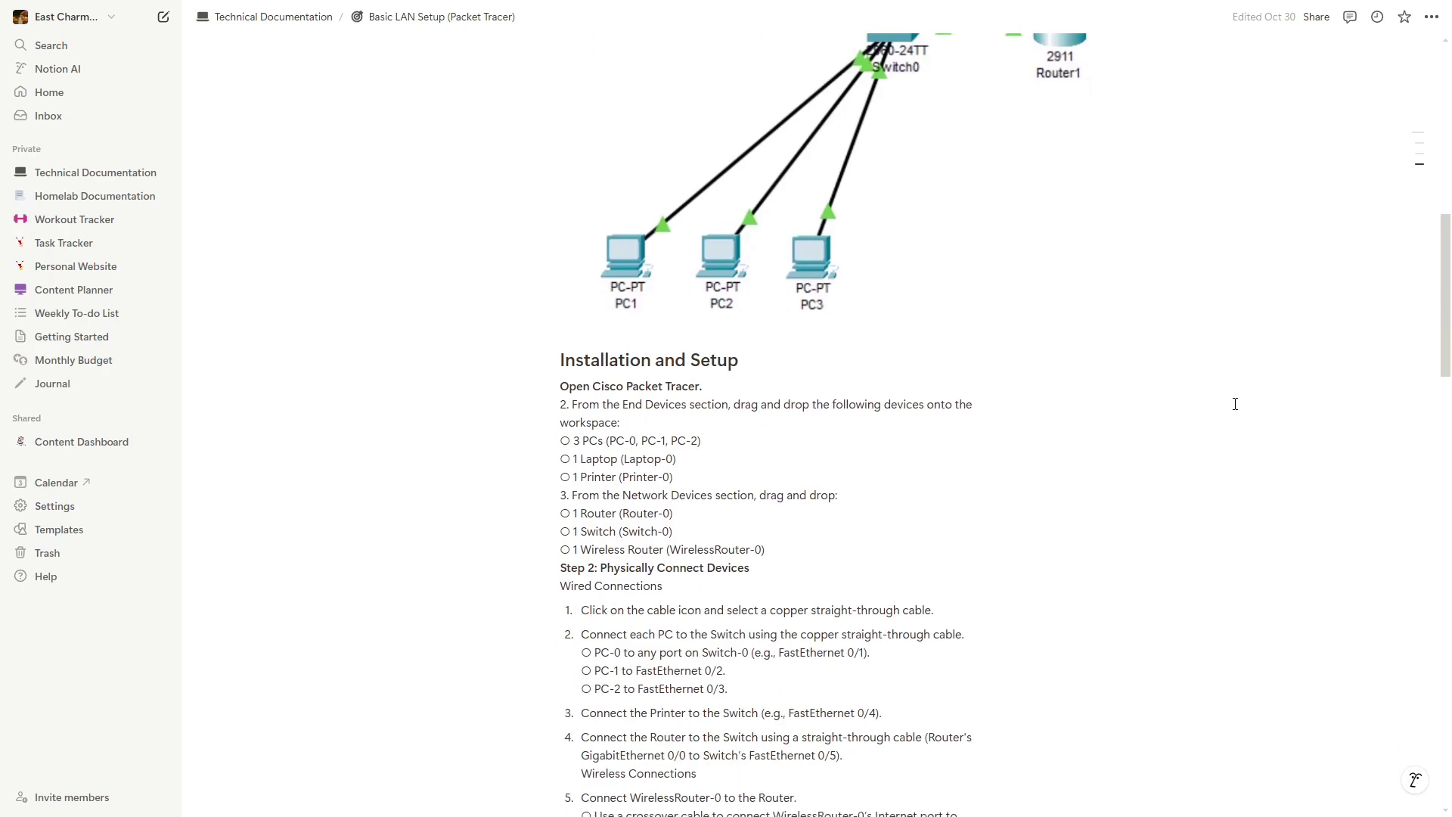
scroll(1236, 404, down, 9)
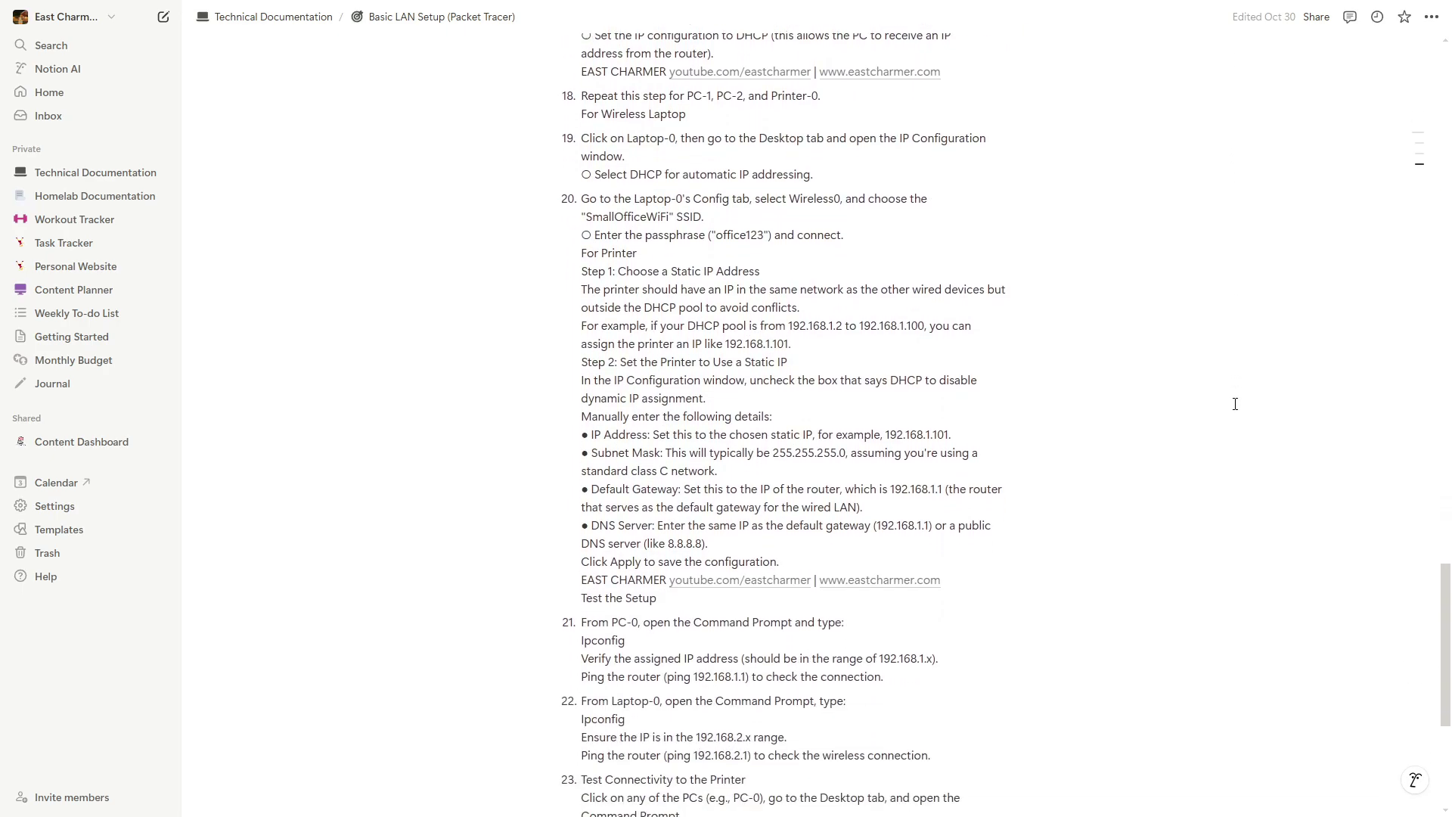
scroll(1235, 404, up, 20)
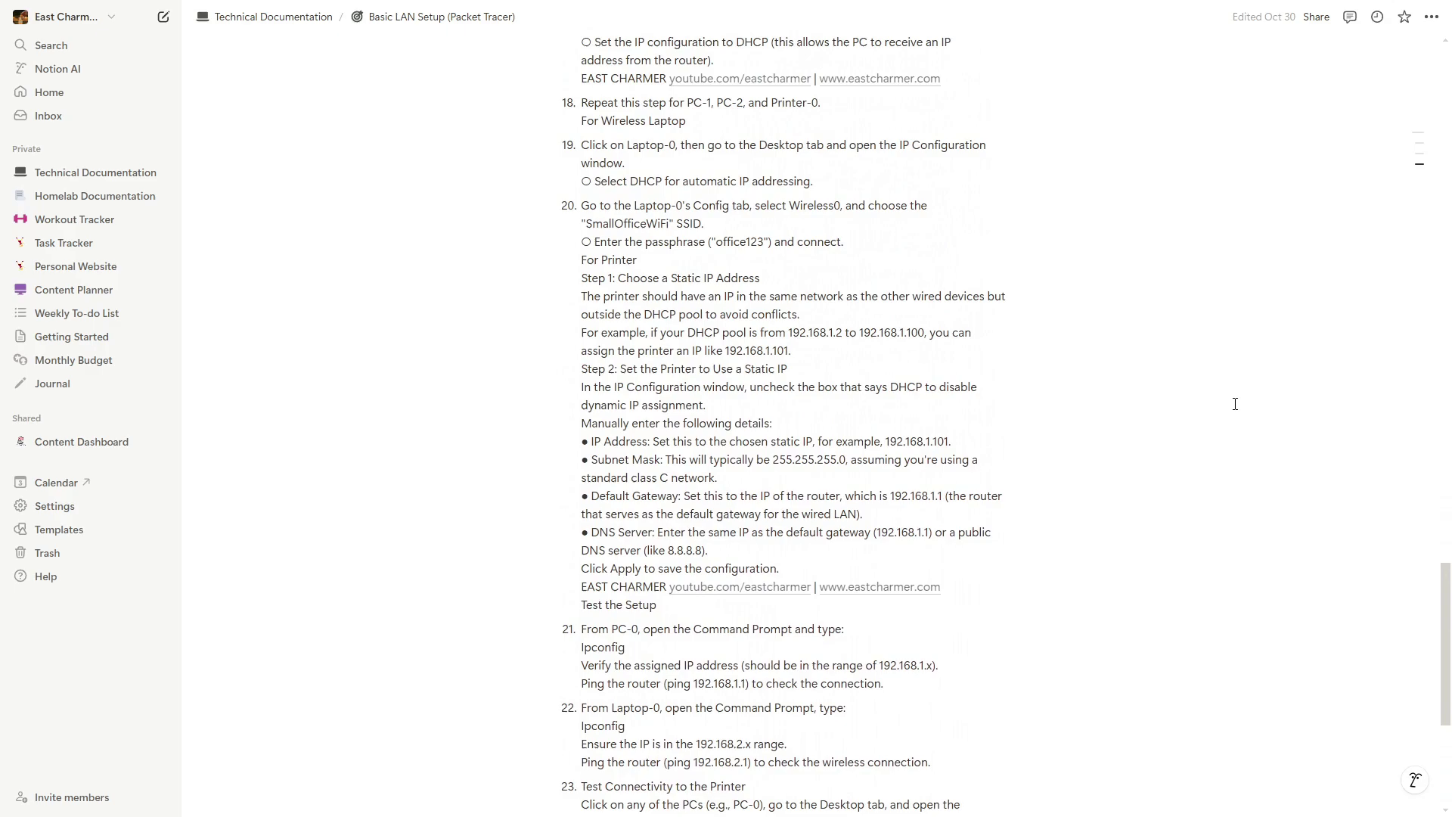
scroll(1236, 404, up, 2)
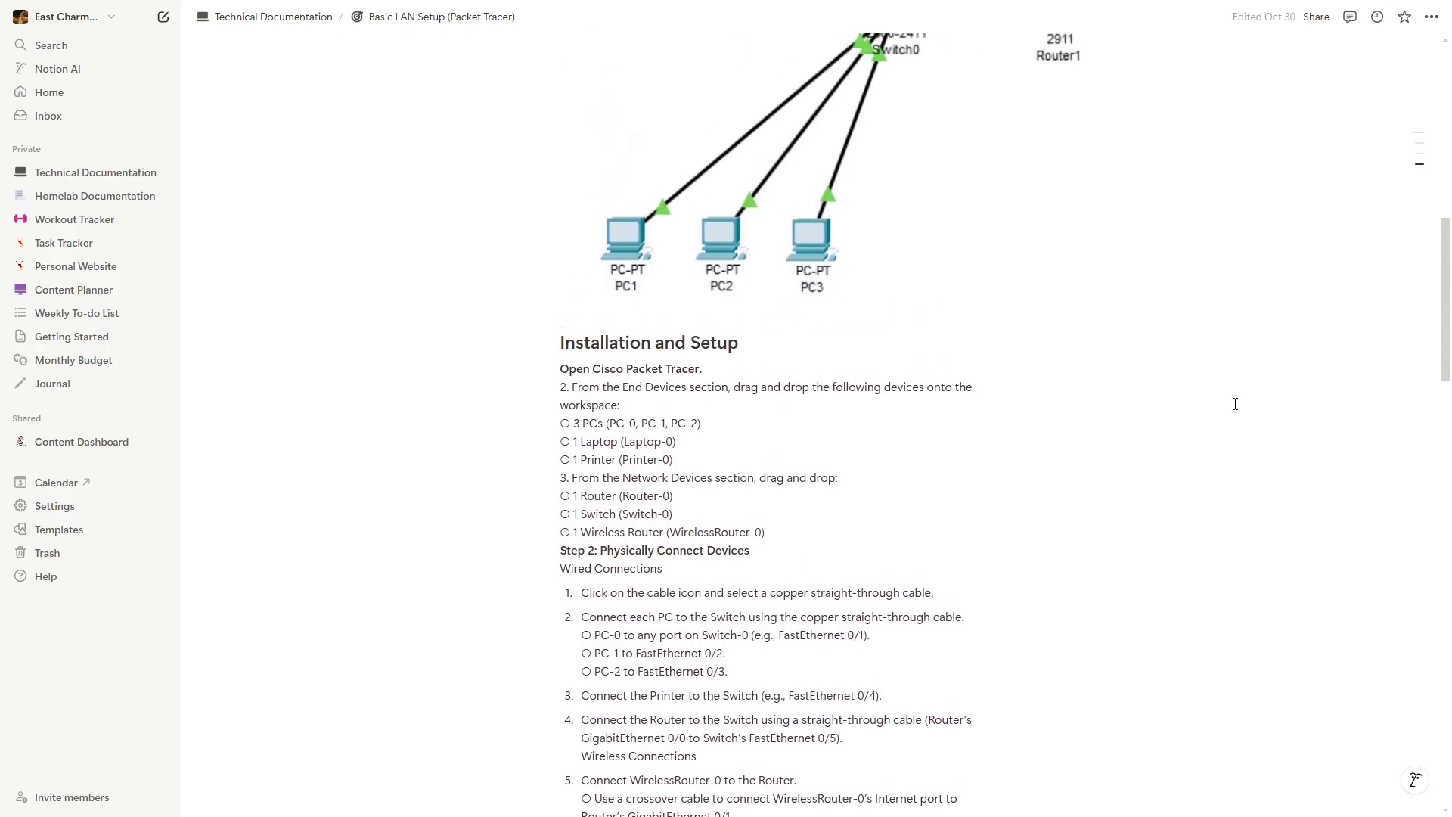
scroll(1089, 364, up, 12)
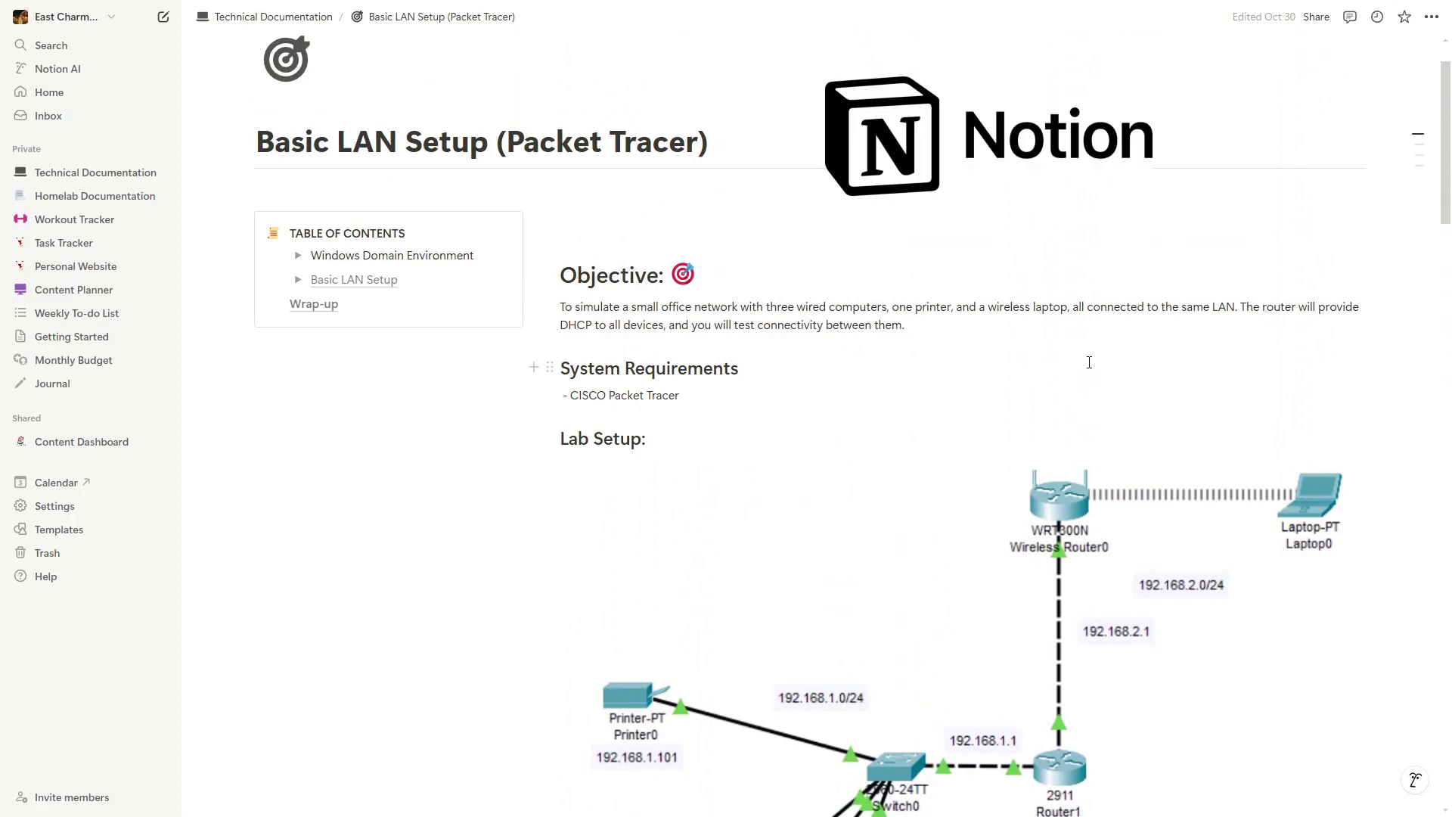
scroll(1090, 363, up, 1)
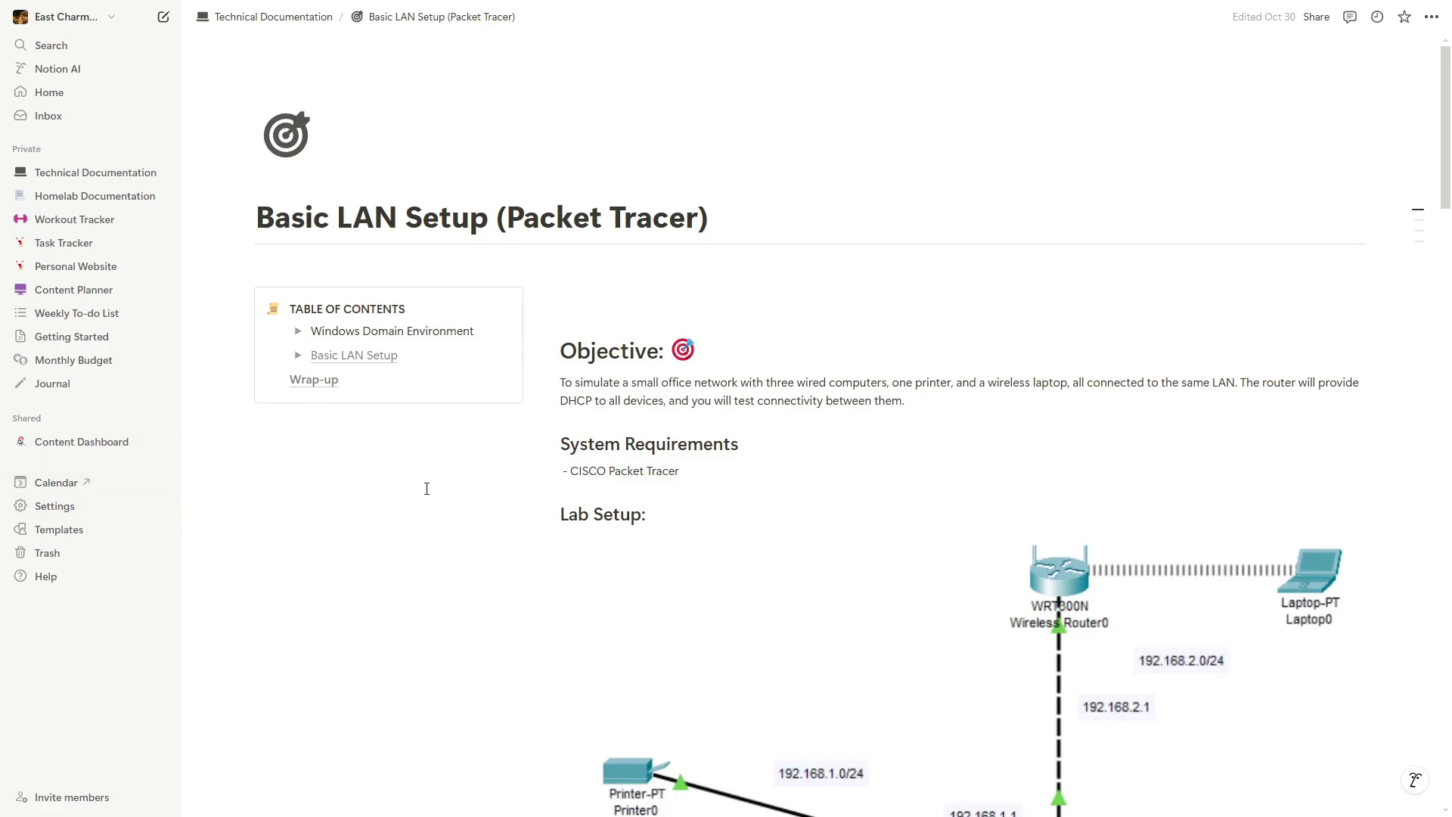
Search the Notion template marketplace for 'technical documentation' and scroll through the results
click(98, 536)
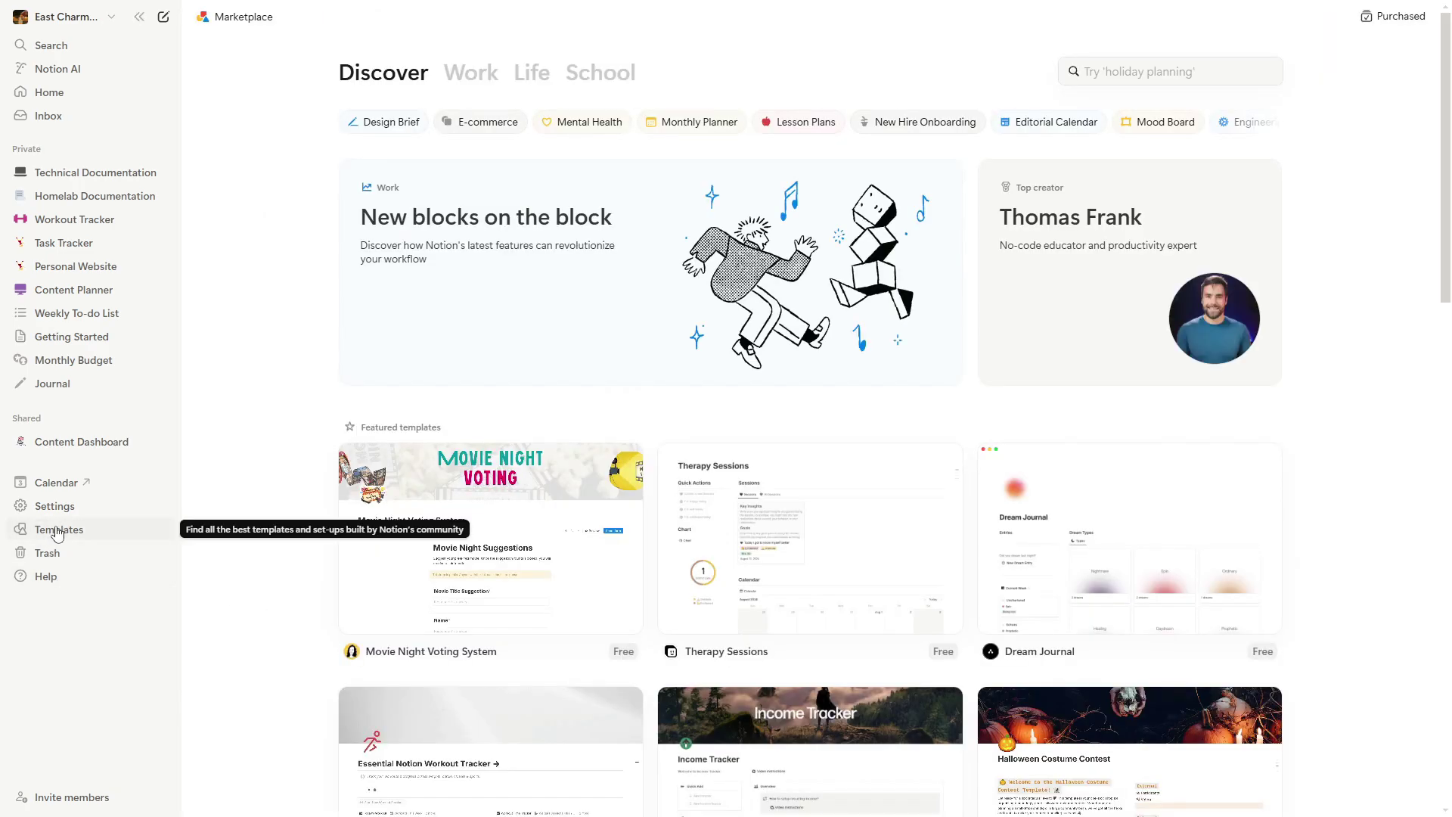
click(1117, 70)
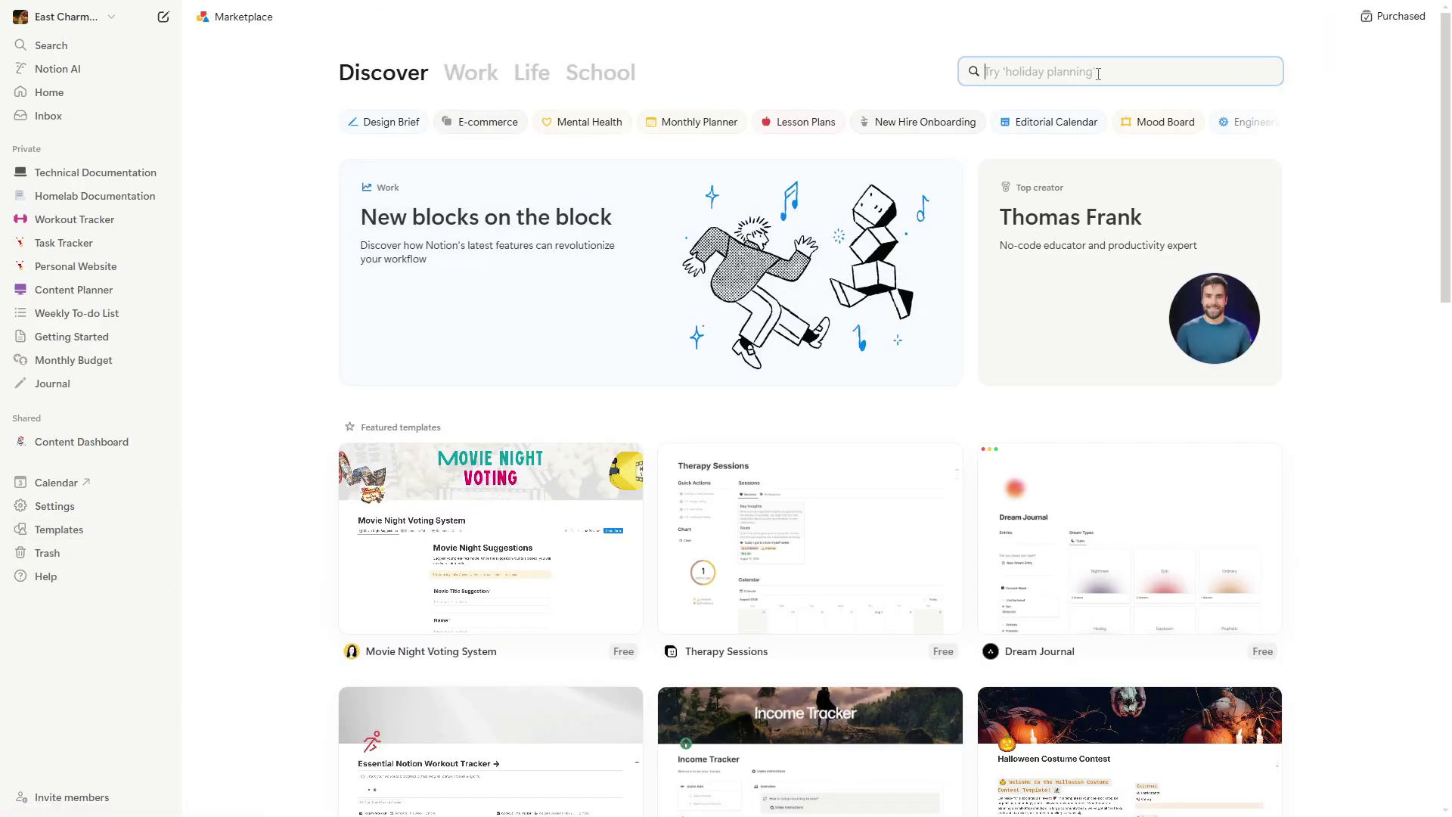
text(technical documentation)
key(Return)
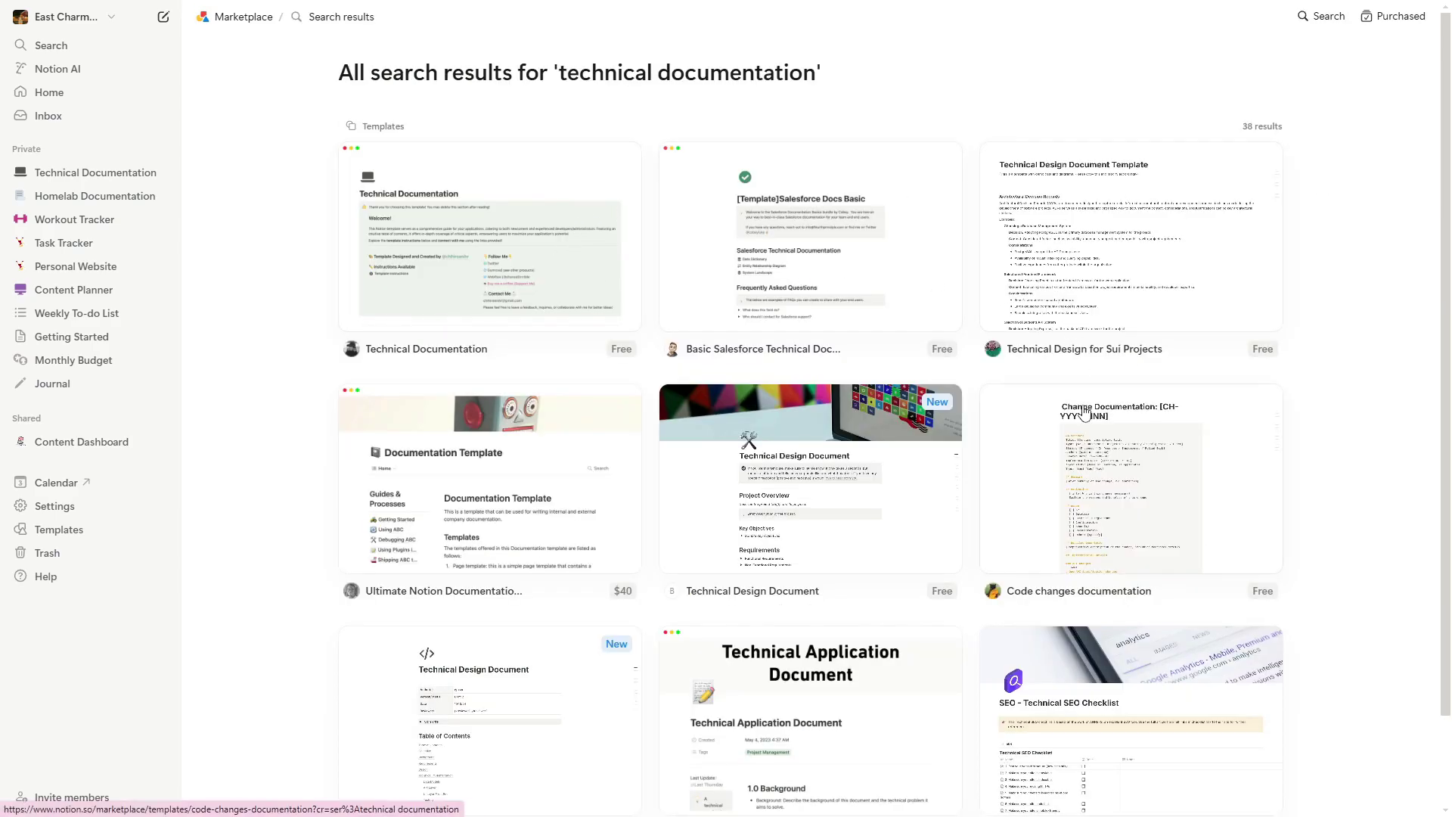
scroll(461, 443, down, 1)
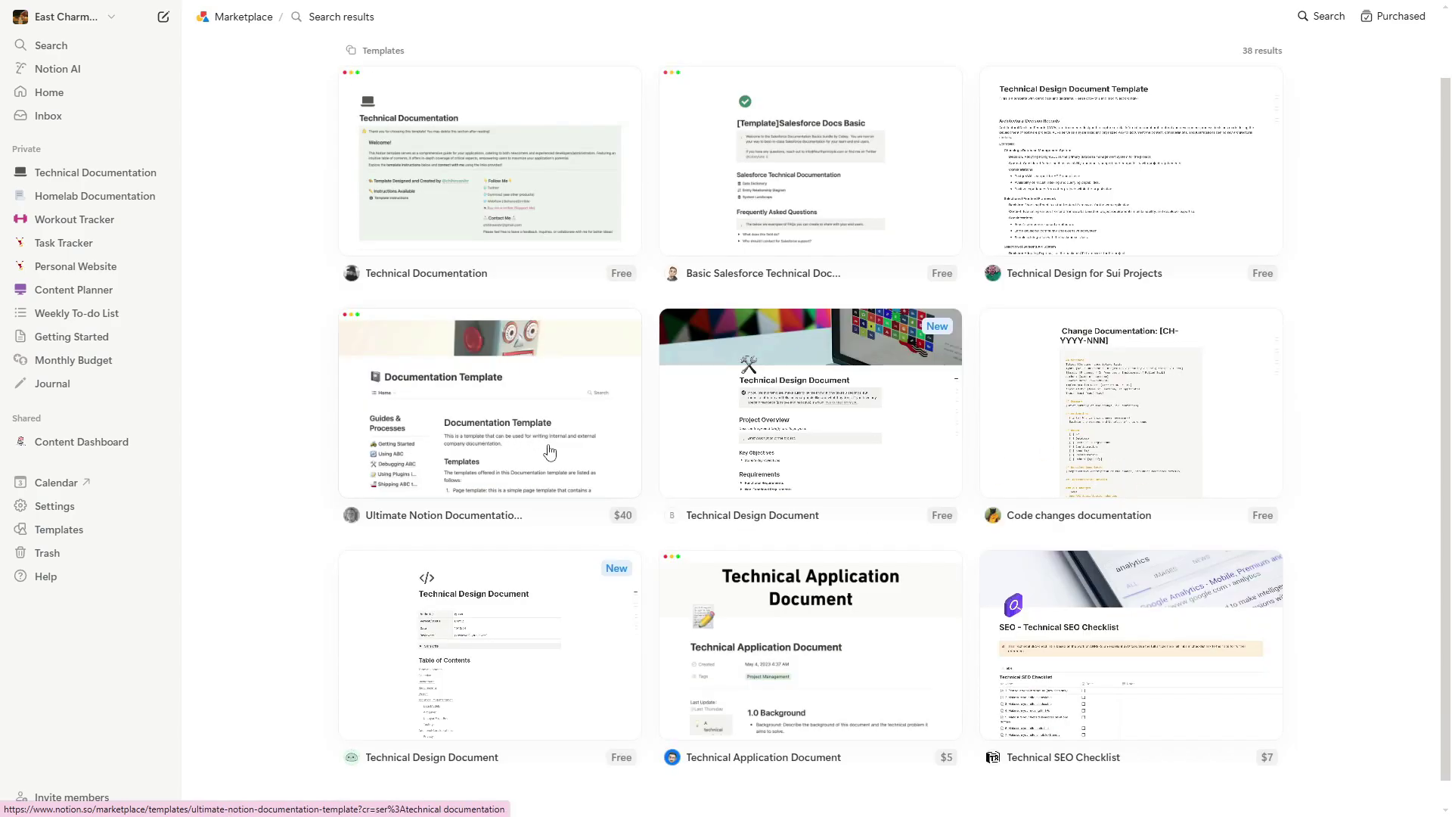
scroll(543, 447, up, 1)
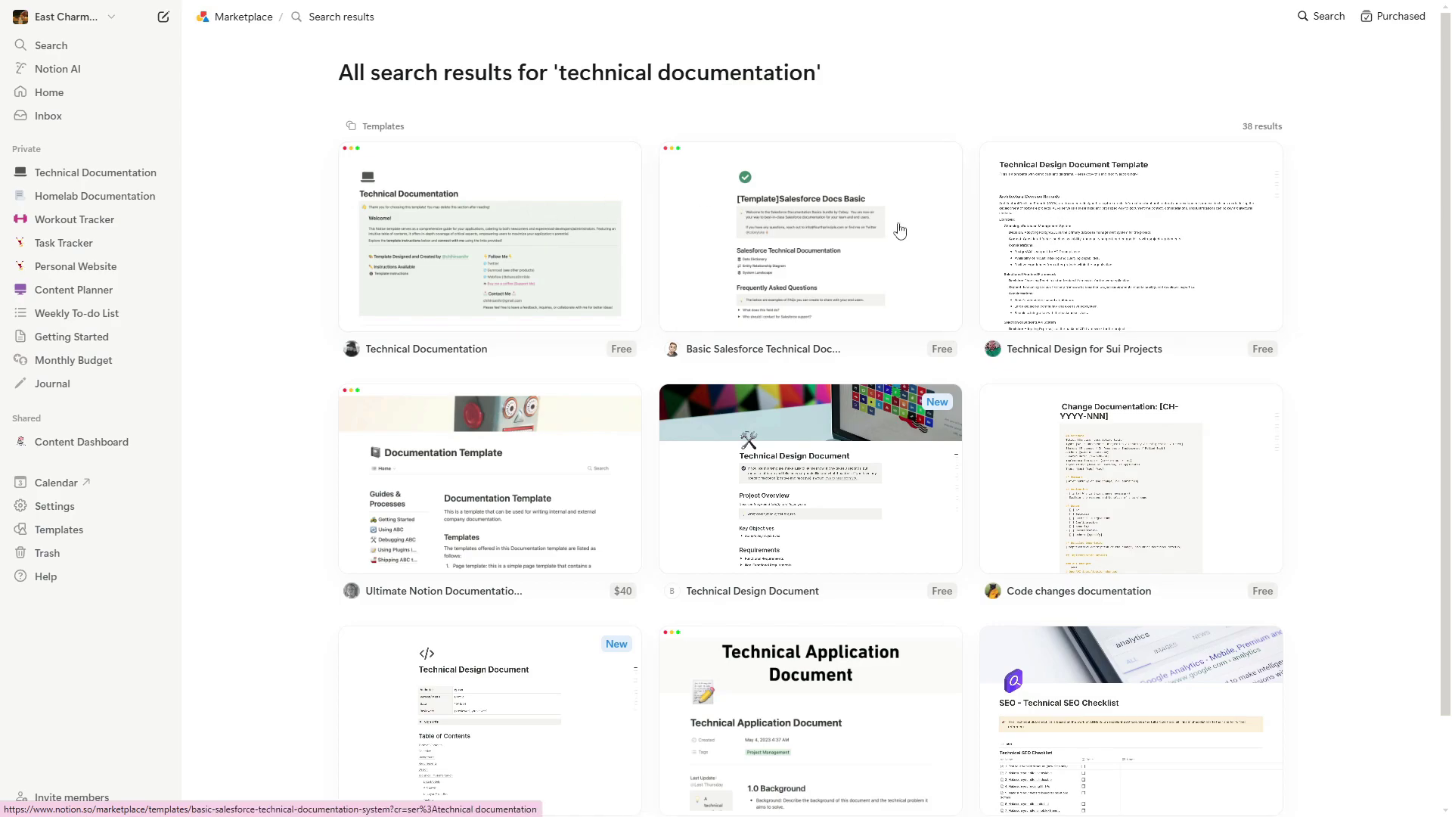
scroll(1235, 357, down, 2)
scroll(1330, 349, up, 2)
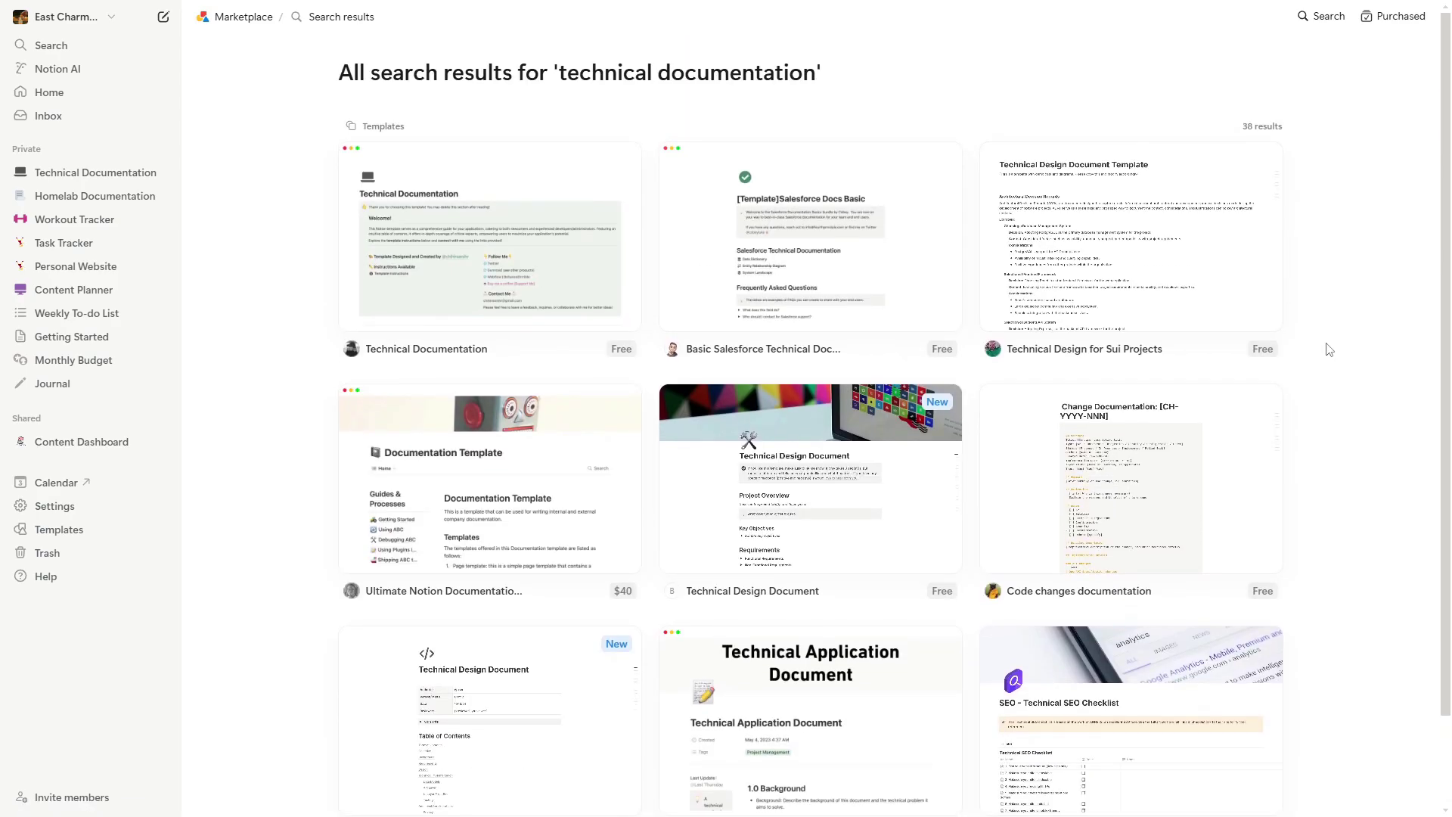